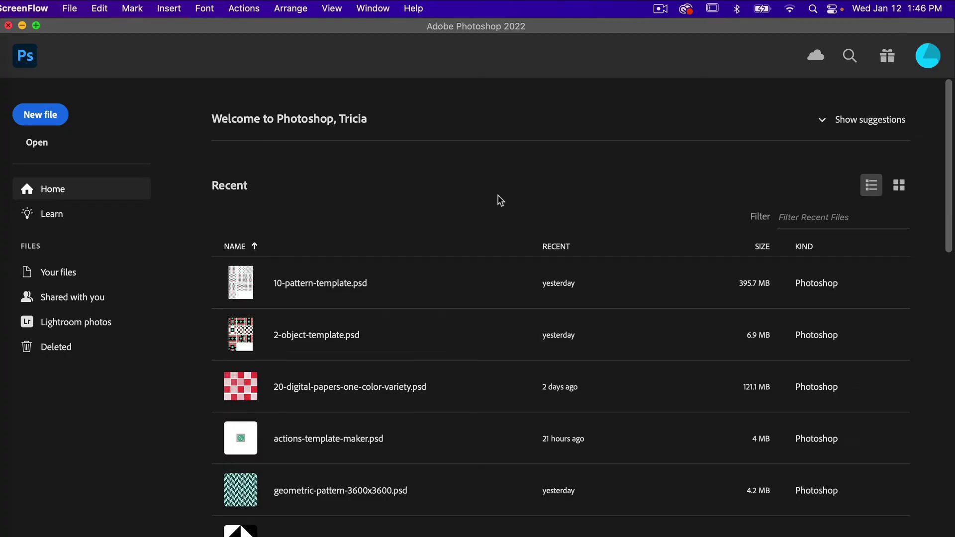
Create a new 1200 x 1200 px document at 300 ppi with a transparent background, using the recent custom preset.
left_click(44, 113)
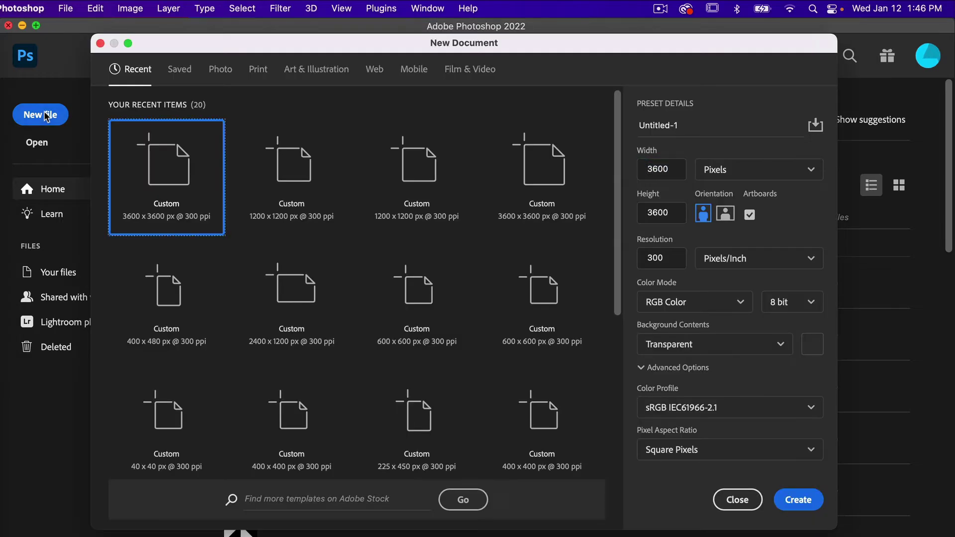
left_click(308, 169)
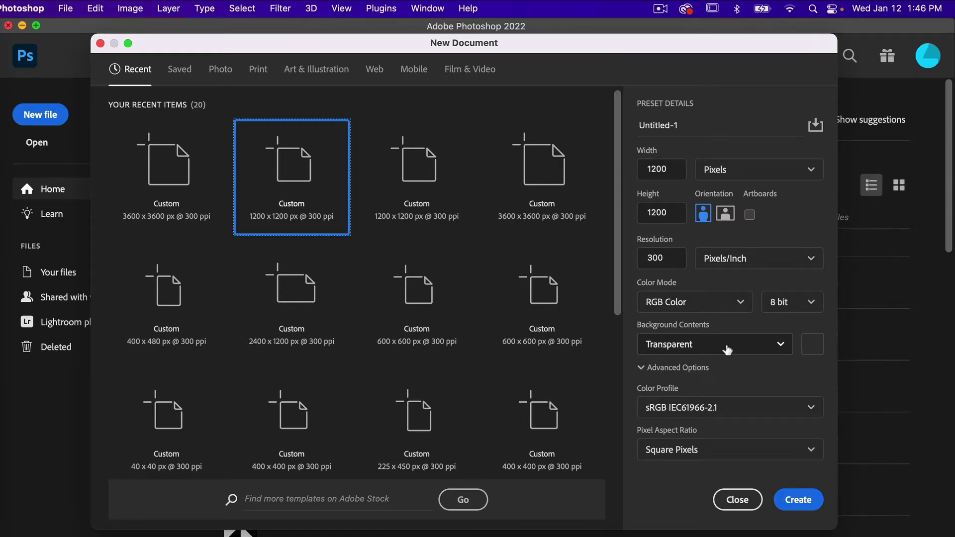
left_click(798, 499)
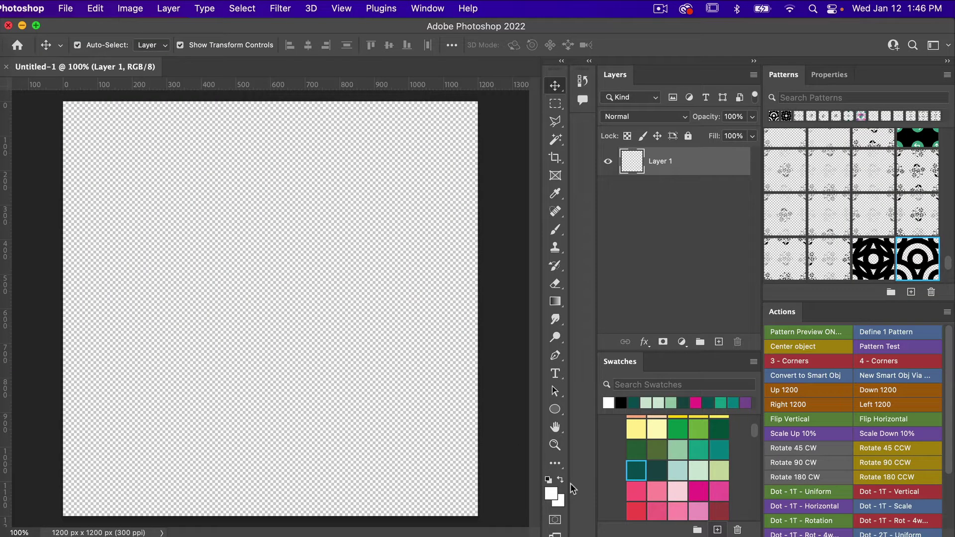
Reset the colours to default, create a black 1200 x 1200 px circle with the Ellipse tool, and centre it on the canvas.
key("d")
key("u")
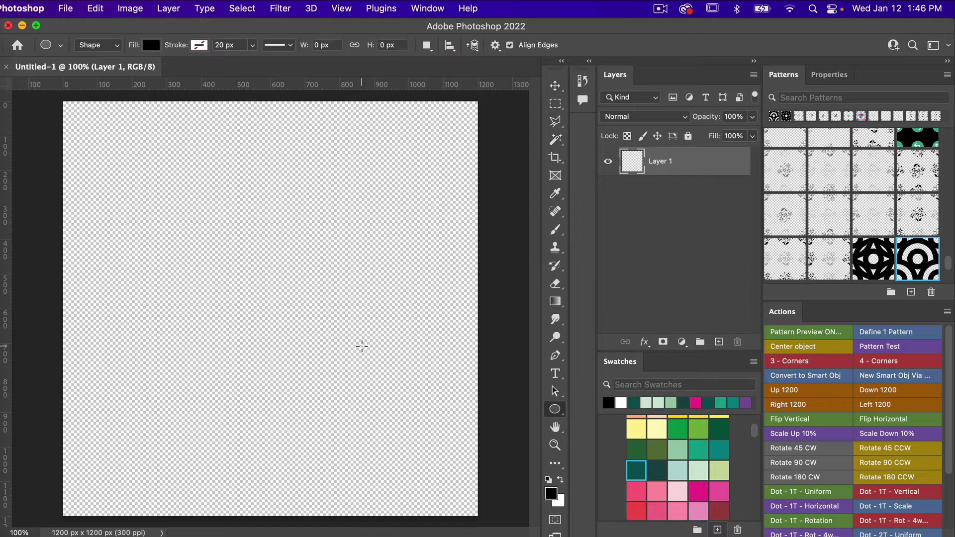
right_click(558, 409)
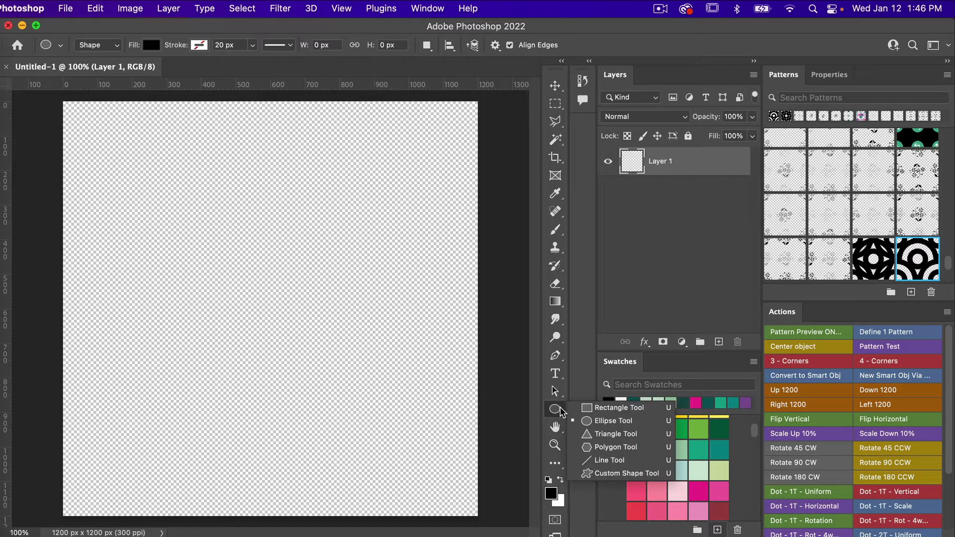
left_click(616, 421)
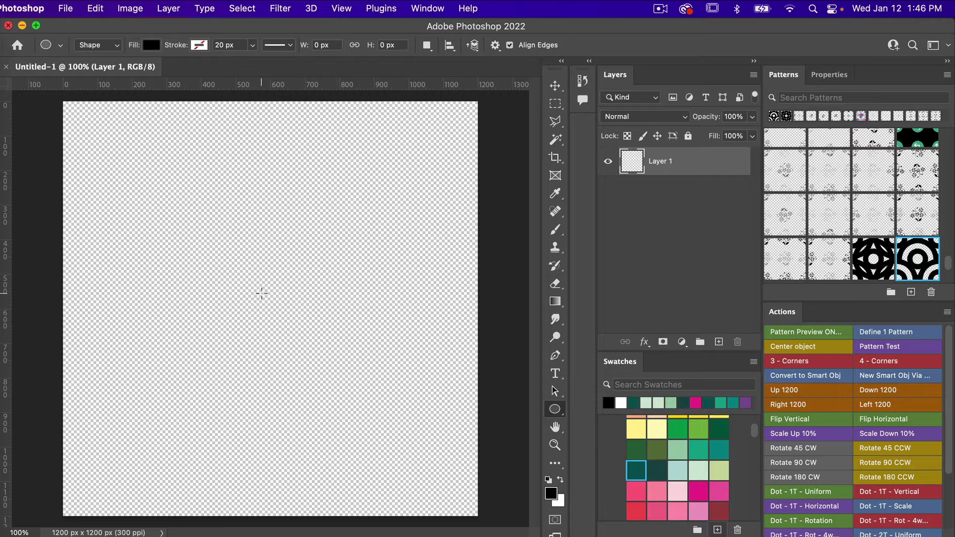
left_click(262, 294)
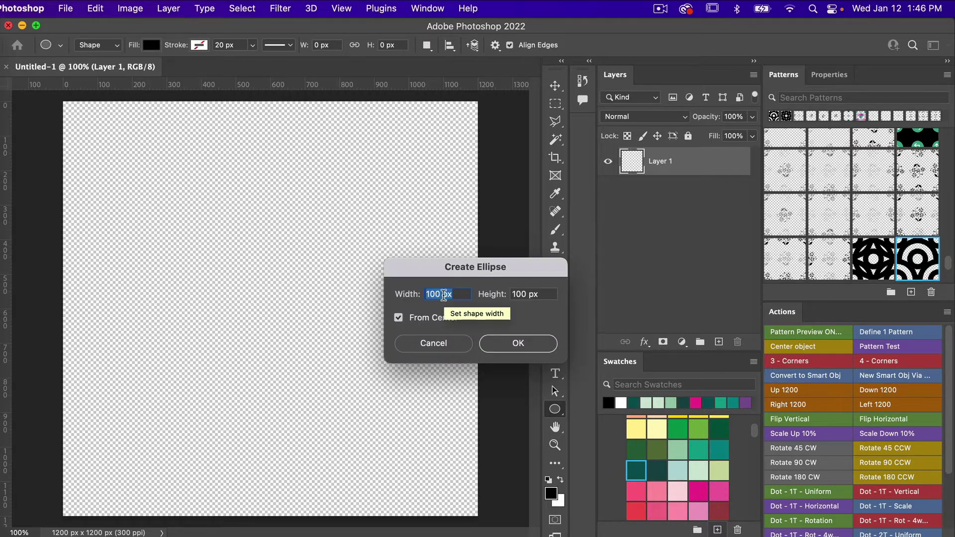
type("1200")
double_click(531, 294)
type("1200")
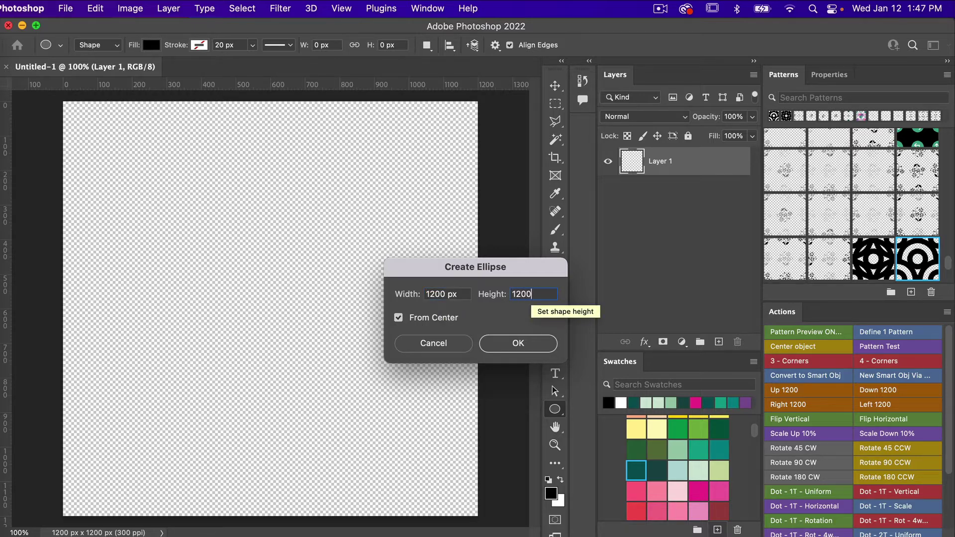
left_click(520, 344)
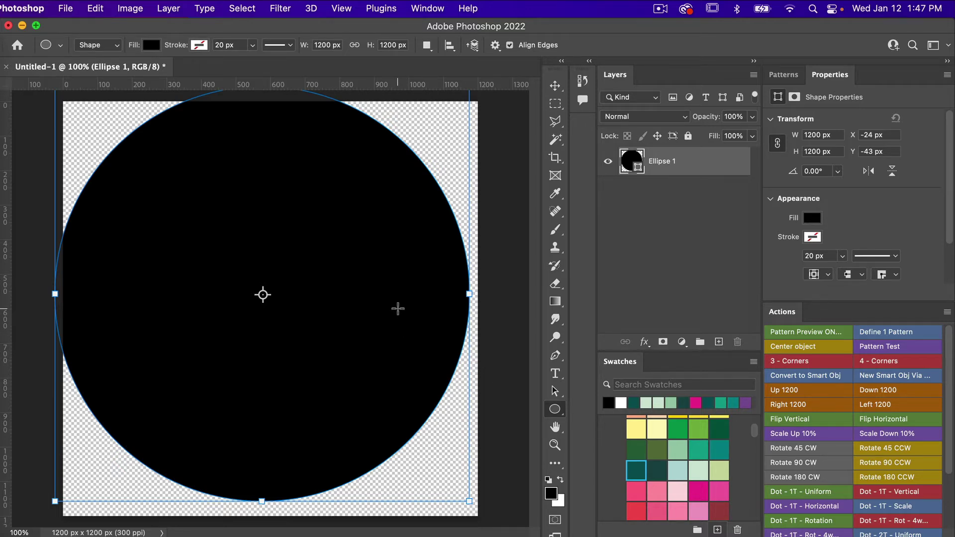
left_click(822, 352)
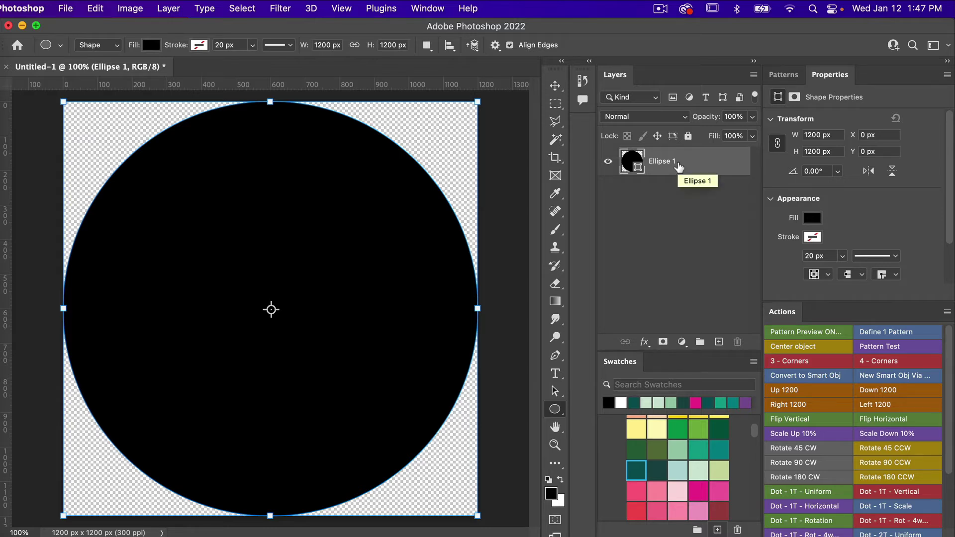
Duplicate the black circle layer three times.
key("super+j")
key("super+j")
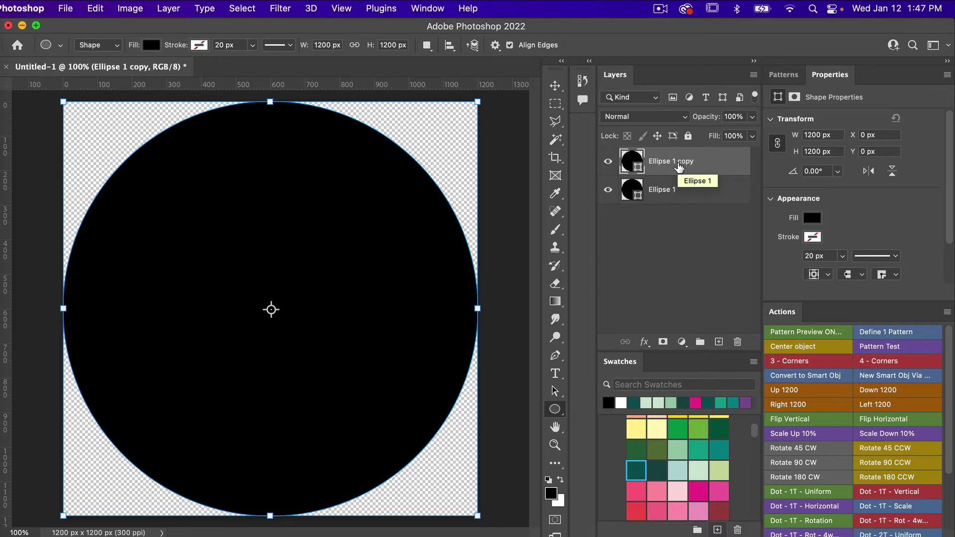
key("super+j")
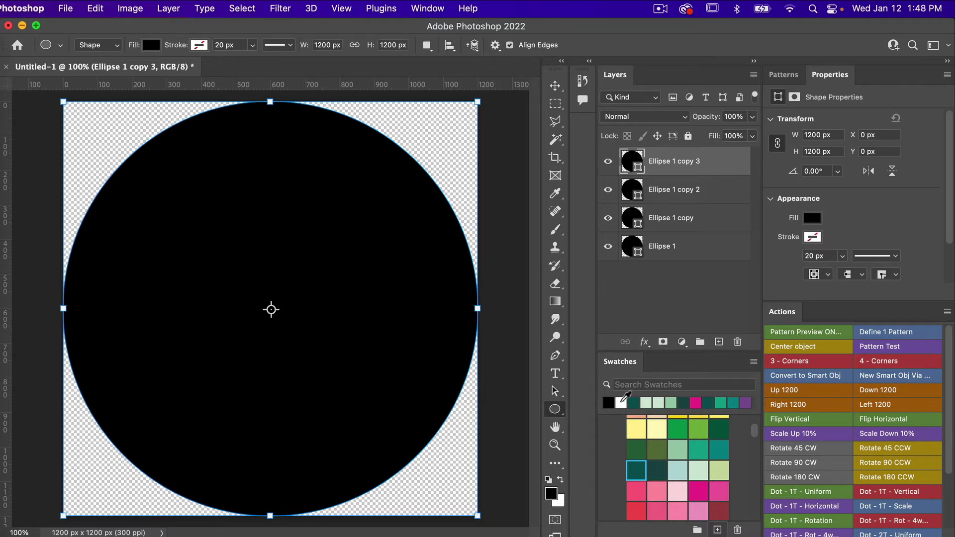
Recolour the circles on layers Ellipse 1 copy 3 and Ellipse 1 copy white.
left_click(622, 402)
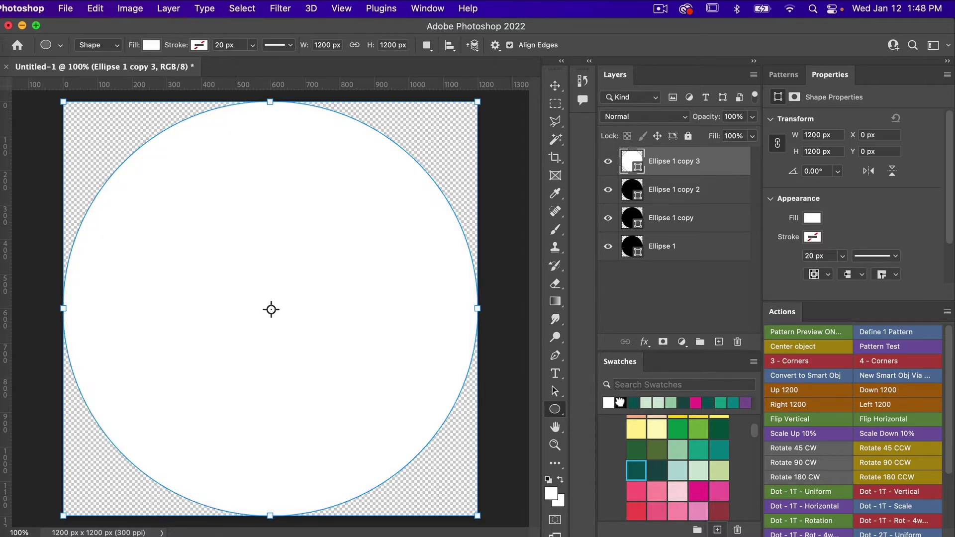
left_click(667, 221)
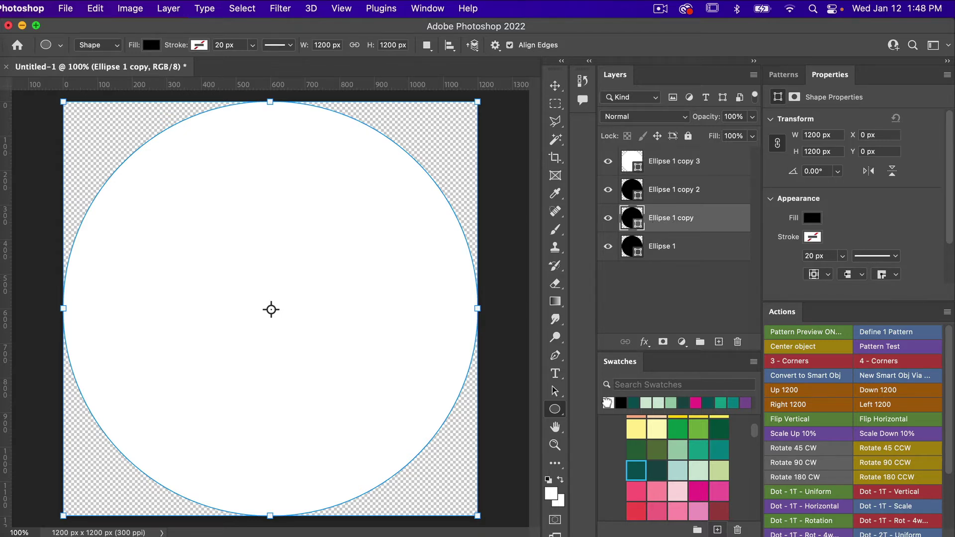
left_click(607, 402)
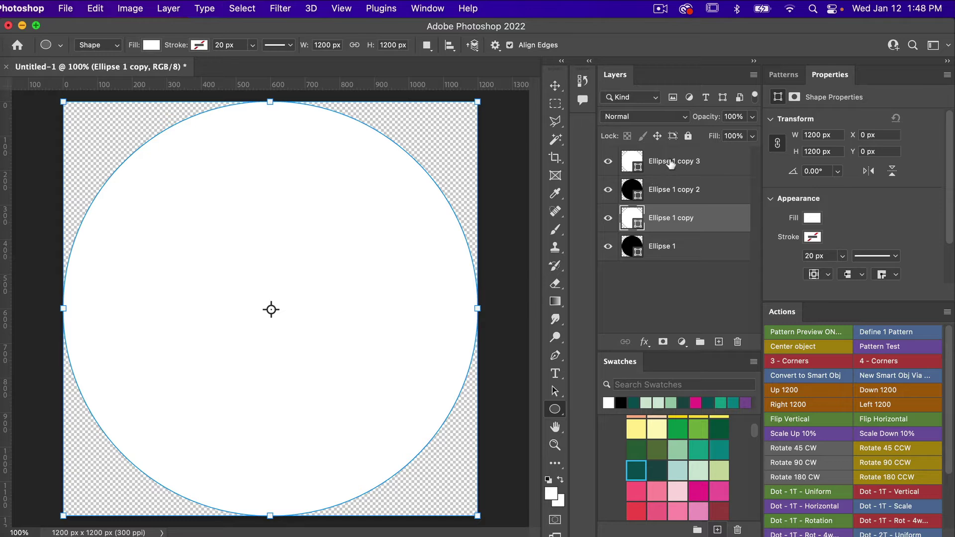
Scale the white circle on the topmost layer, Ellipse 1 copy 3, proportionally to 25%.
left_click(670, 162)
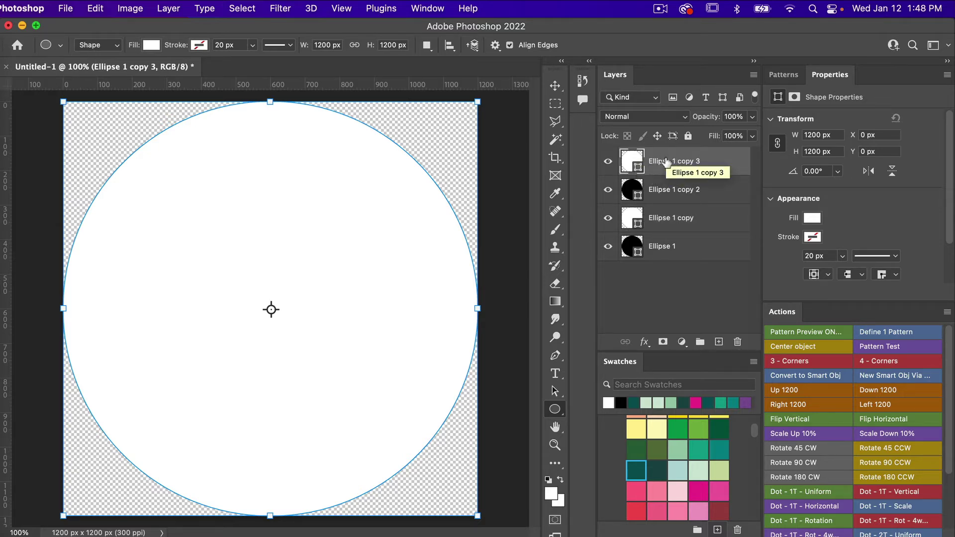
key("super+t")
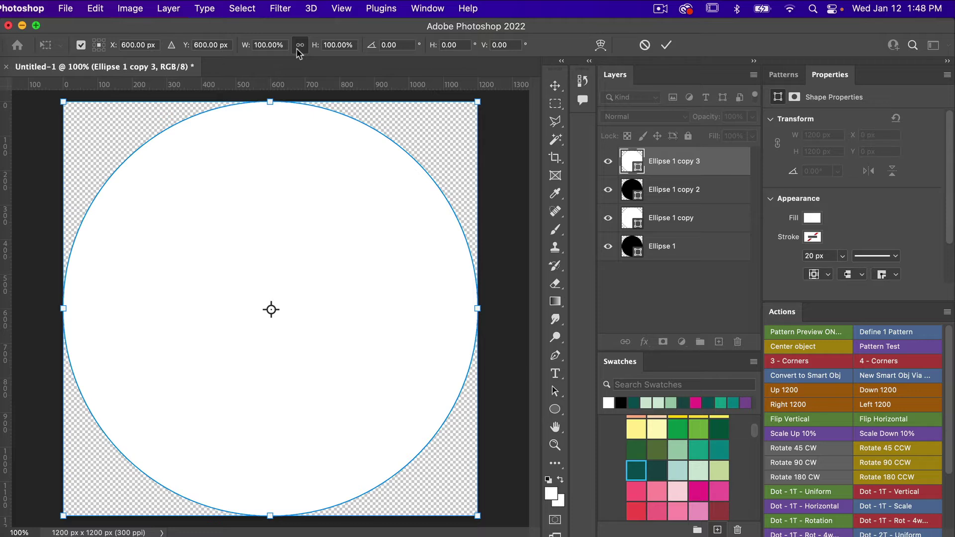
left_click(263, 45)
type("25")
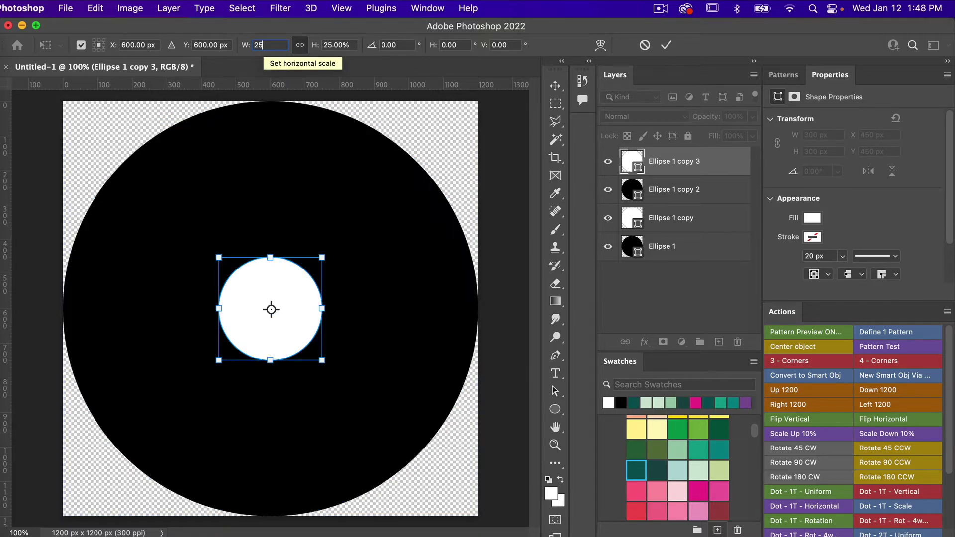
left_click(666, 45)
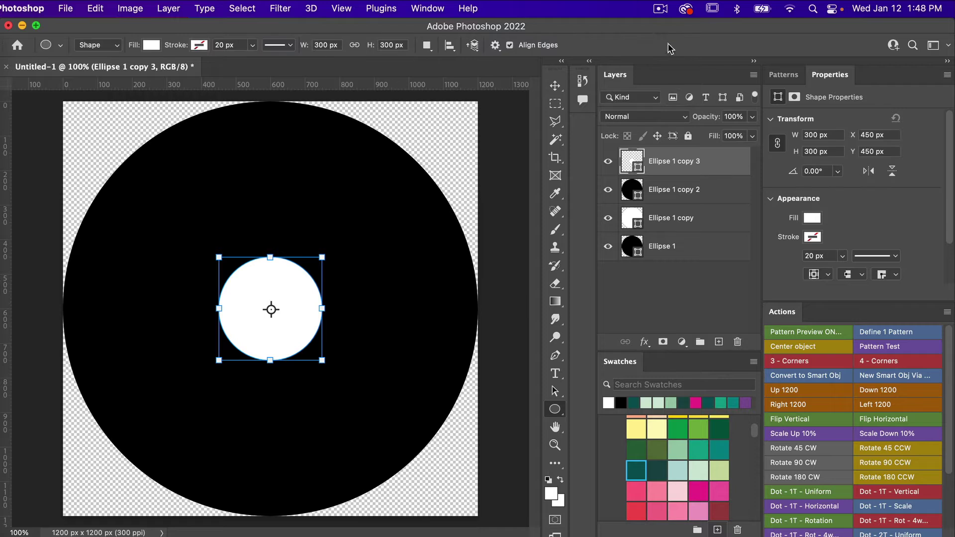
Scale the black circle on layer Ellipse 1 copy 2 proportionally to 50%.
left_click(674, 193)
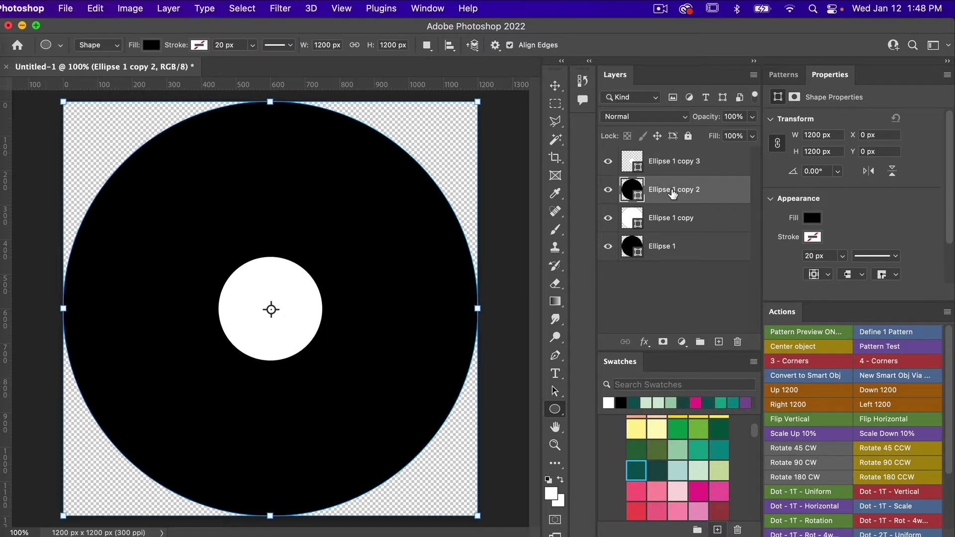
key("super+t")
left_click(265, 45)
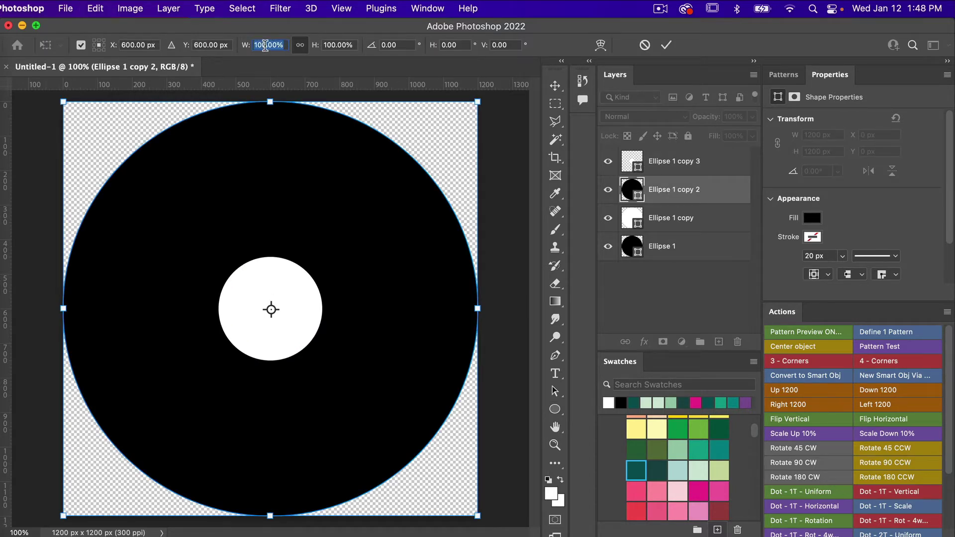
type("50")
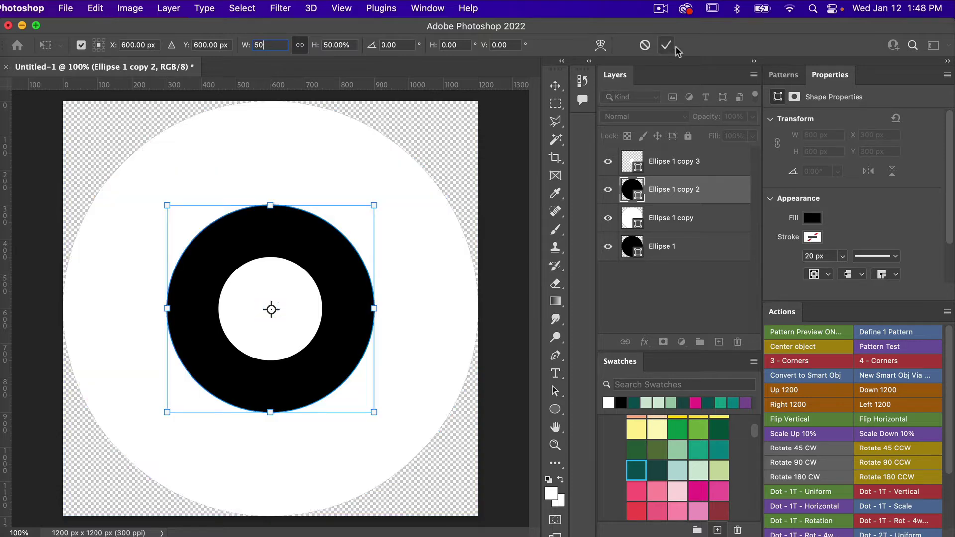
left_click(665, 46)
Scale the white circle on layer Ellipse 1 copy proportionally to 75%.
left_click(659, 216)
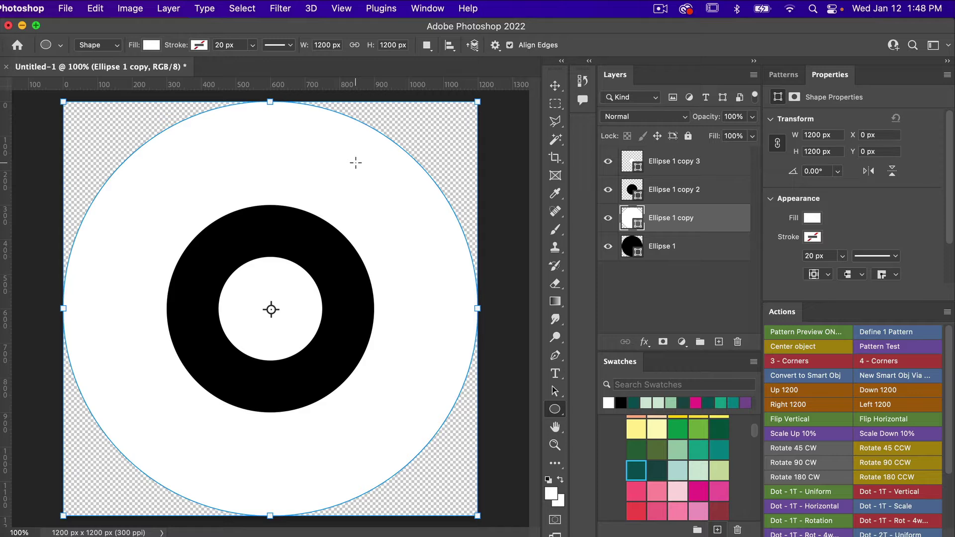
key("ctrl+t")
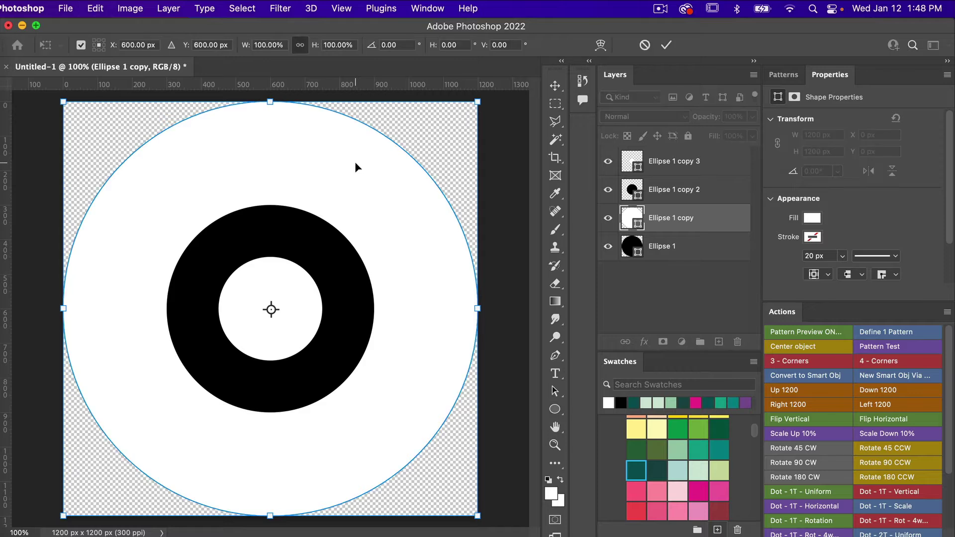
left_click(262, 45)
type("75")
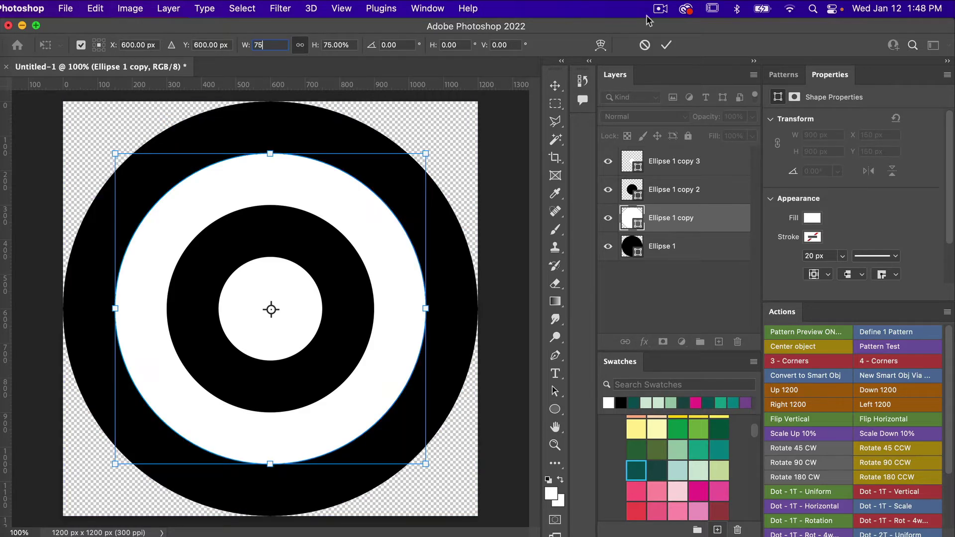
left_click(668, 45)
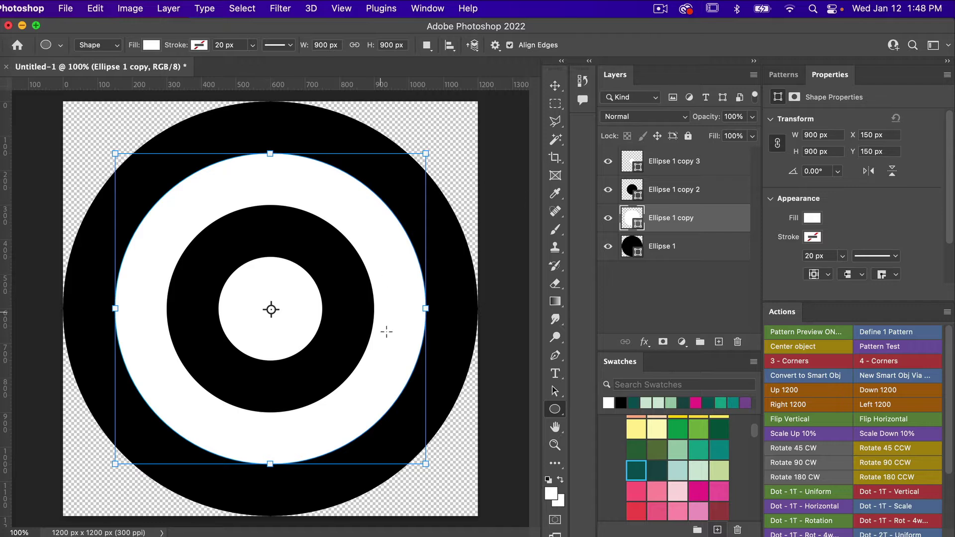
Rasterize all four ellipse shape layers together.
left_click(679, 165)
left_click(674, 248, "shift")
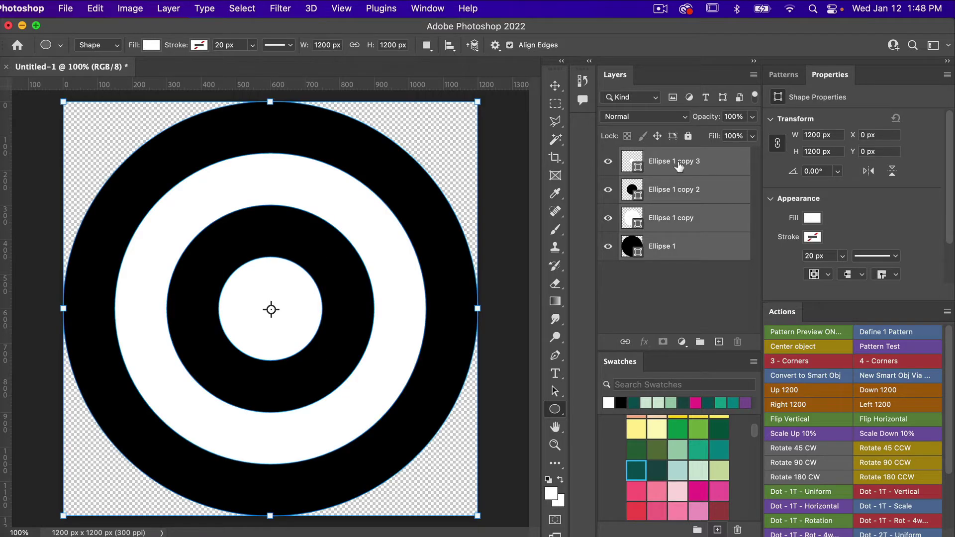
right_click(682, 218)
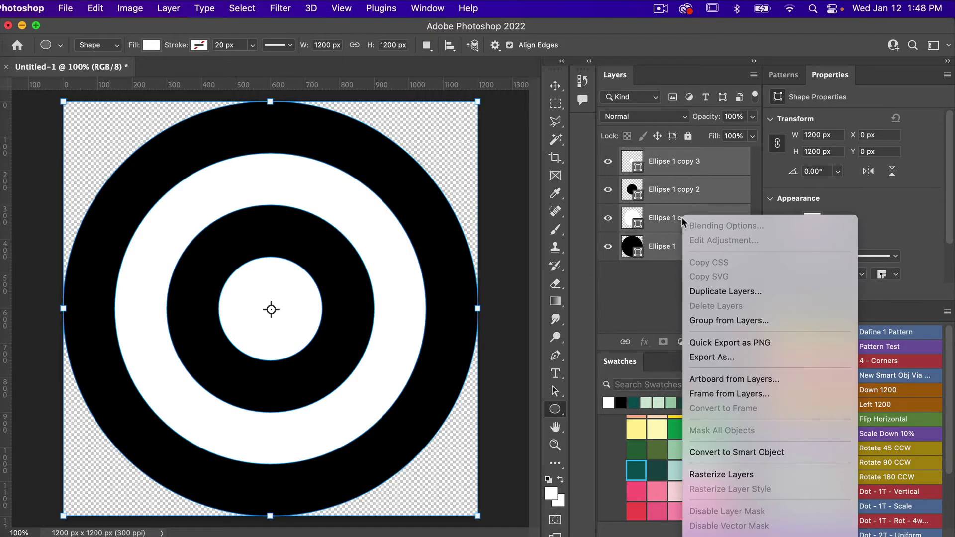
left_click(752, 474)
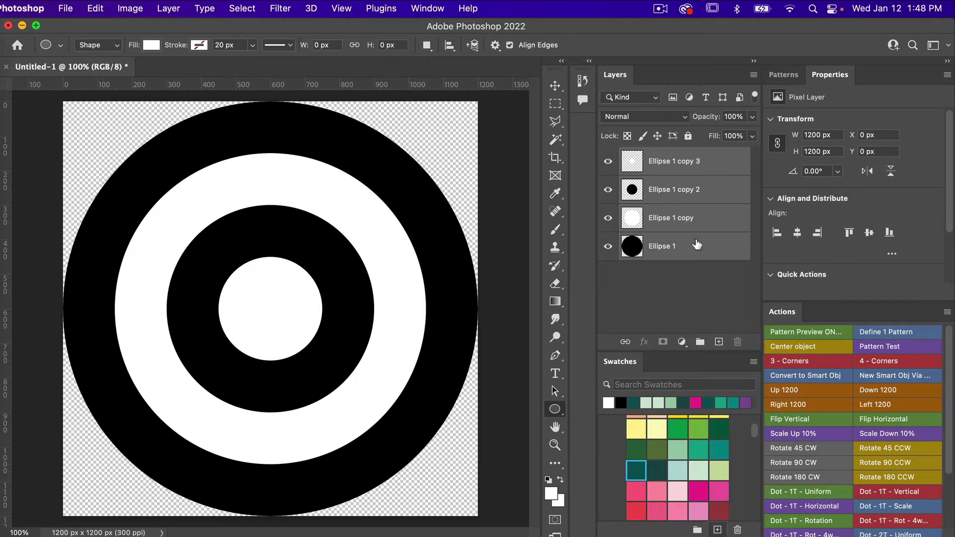
Load the larger white circle's outline as a selection and use Layer Via Cut to cut that area out of the Ellipse 1 layer.
left_click(672, 222)
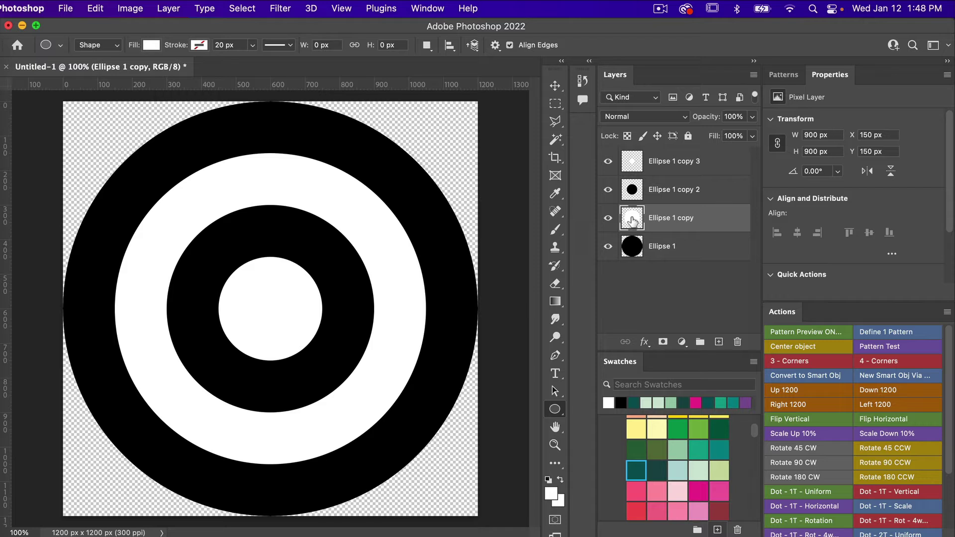
left_click(632, 221, "super")
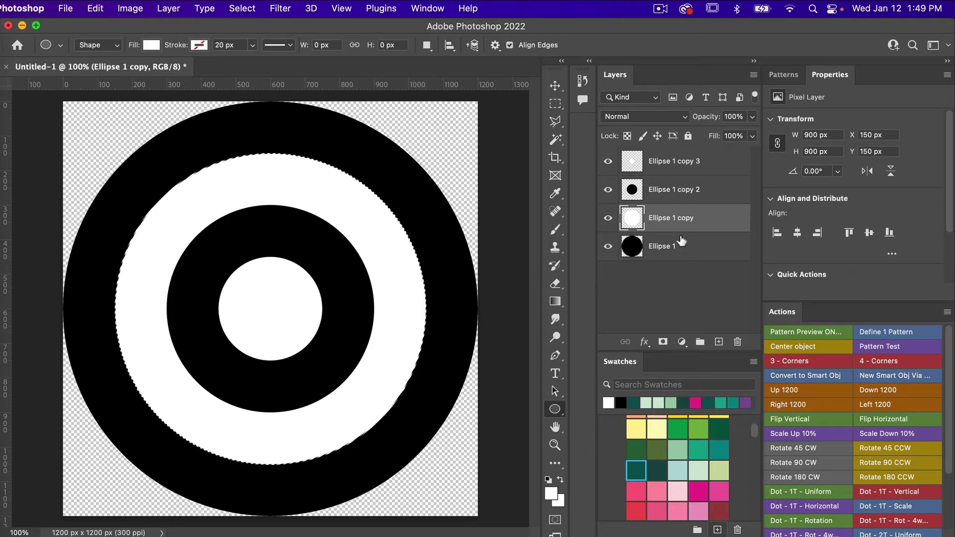
left_click(684, 248)
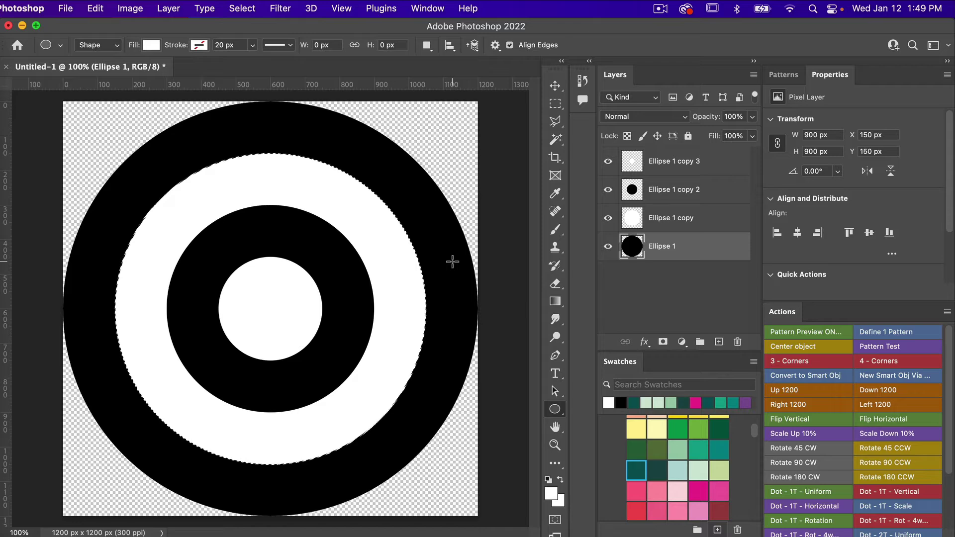
key("m")
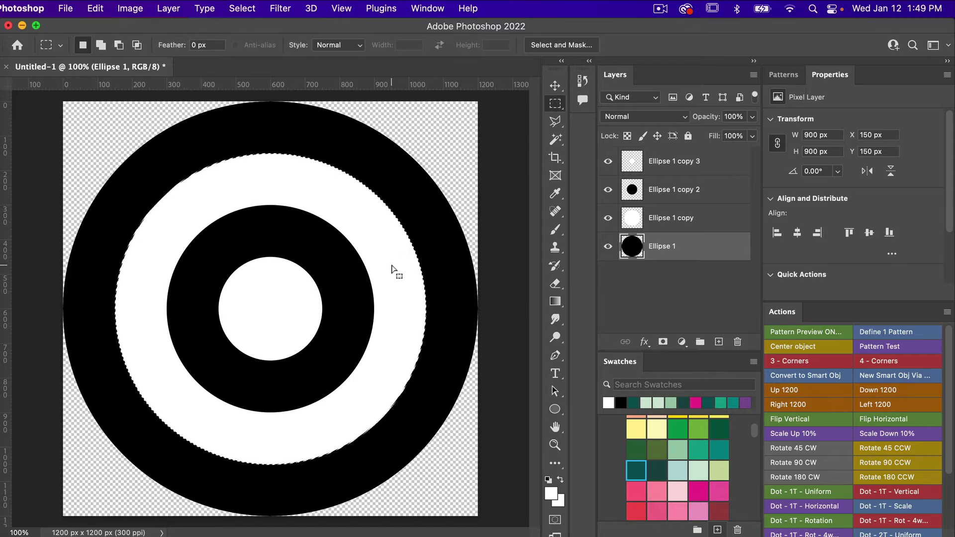
right_click(393, 264)
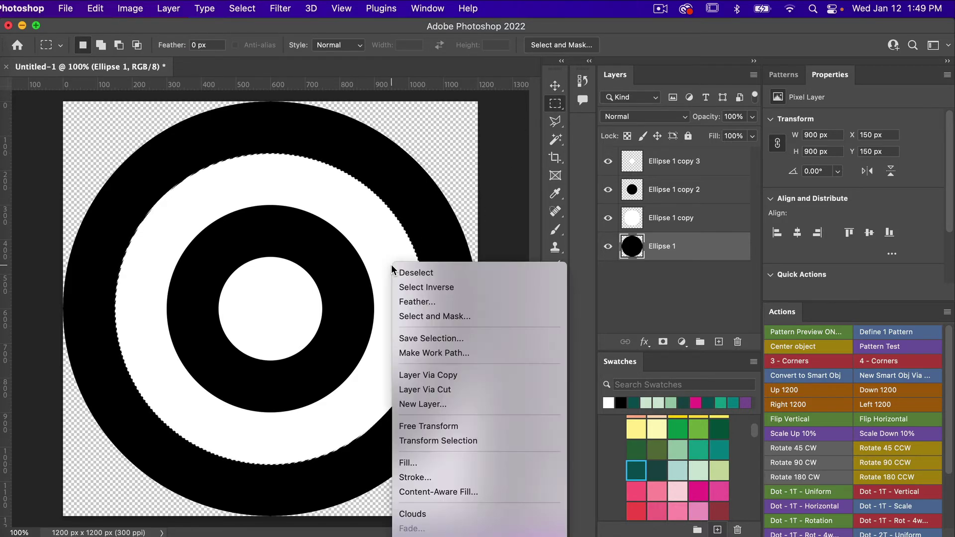
left_click(424, 390)
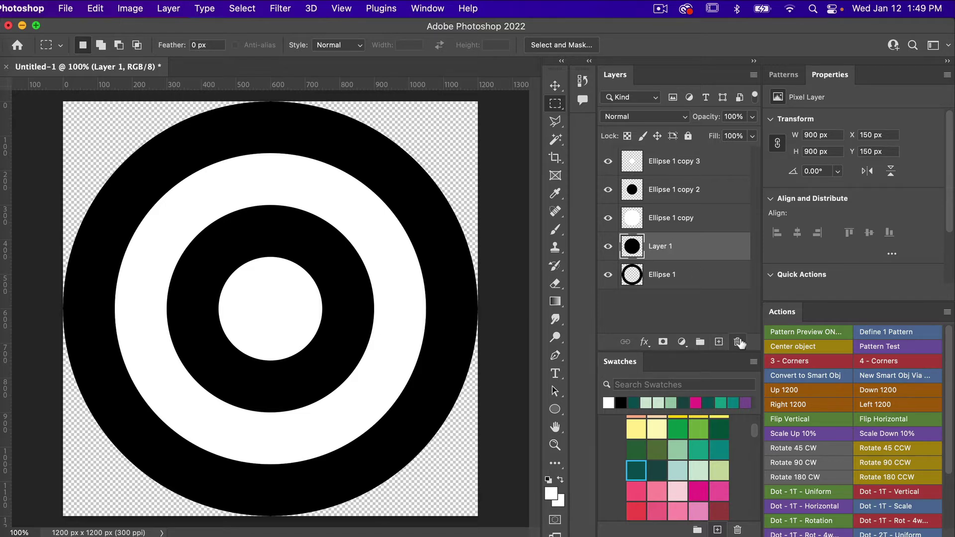
Delete the cut-out Layer 1 and hide the large white circle layer Ellipse 1 copy.
left_click(738, 342)
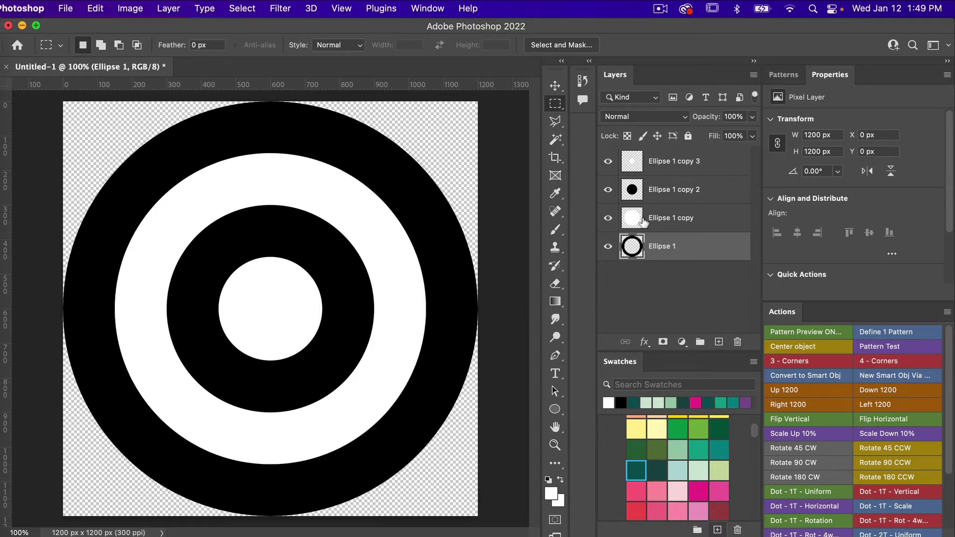
left_click(608, 219)
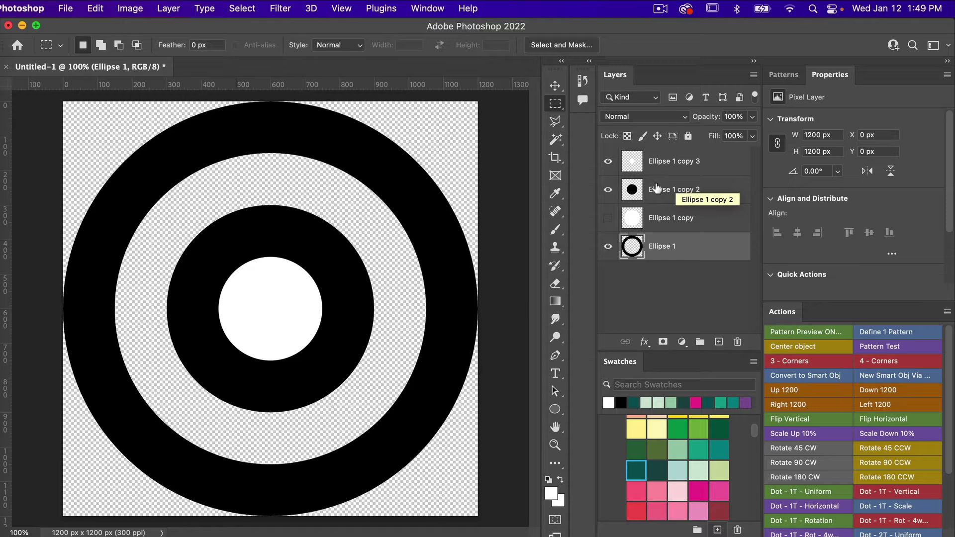
Load the small white circle's outline as a selection, cut that area out of Ellipse 1 copy 2 with Layer Via Cut, and delete the cut-out layer.
left_click(627, 162)
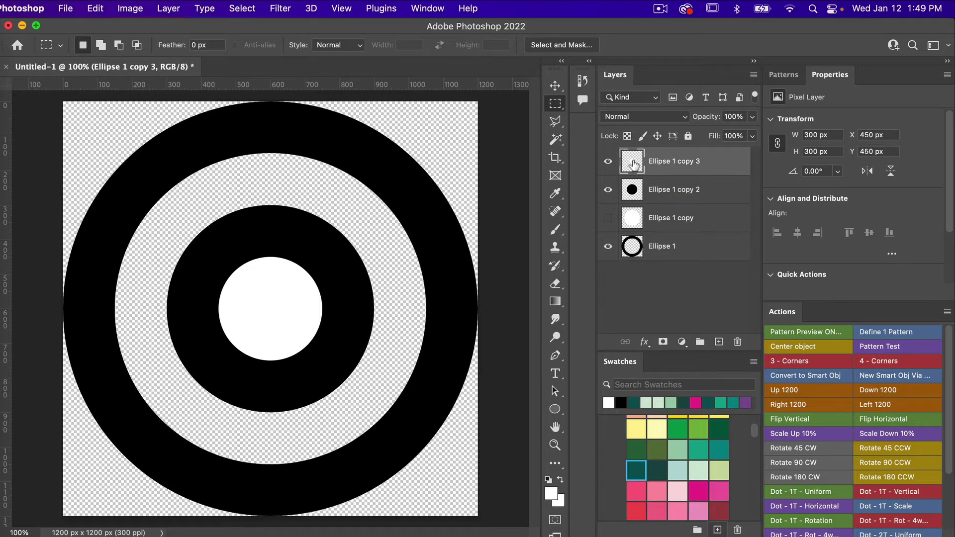
left_click(631, 164, "super")
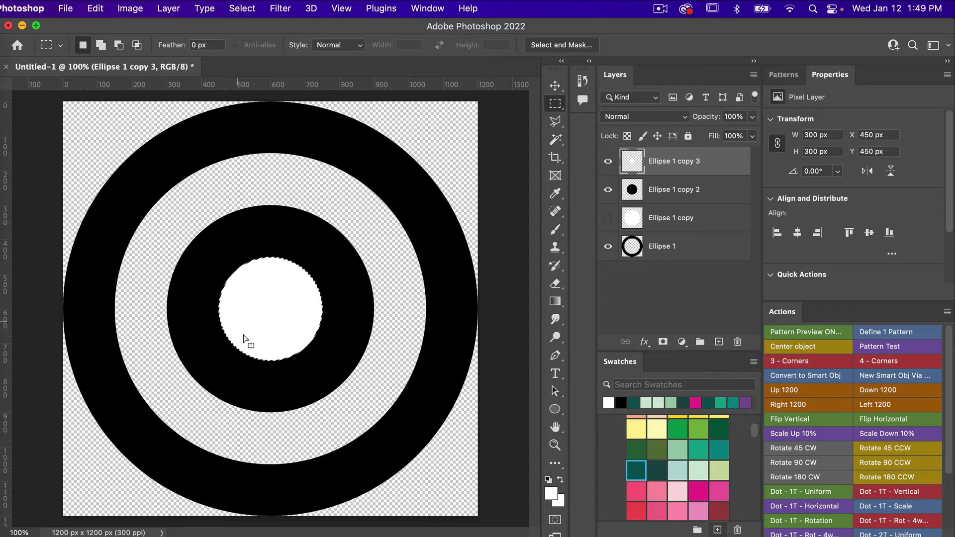
left_click(668, 189)
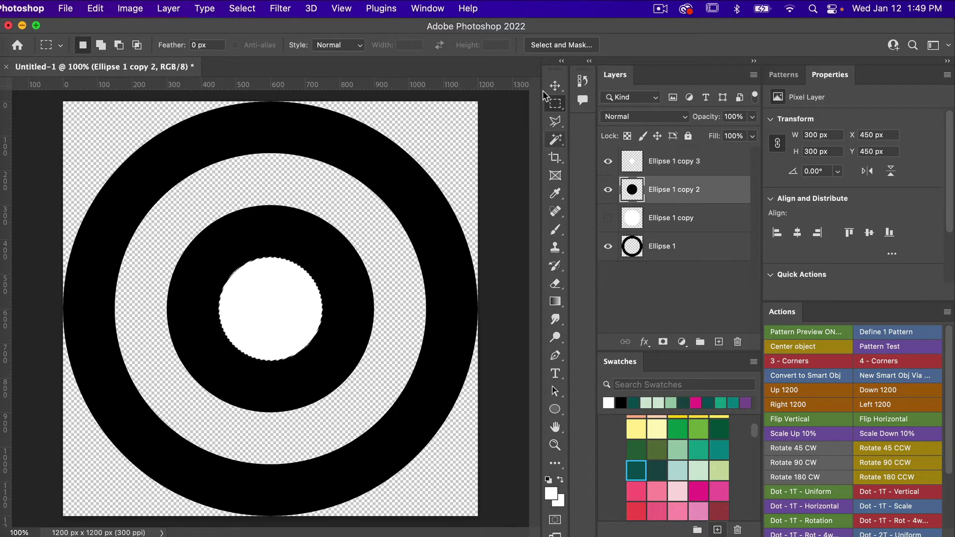
right_click(378, 274)
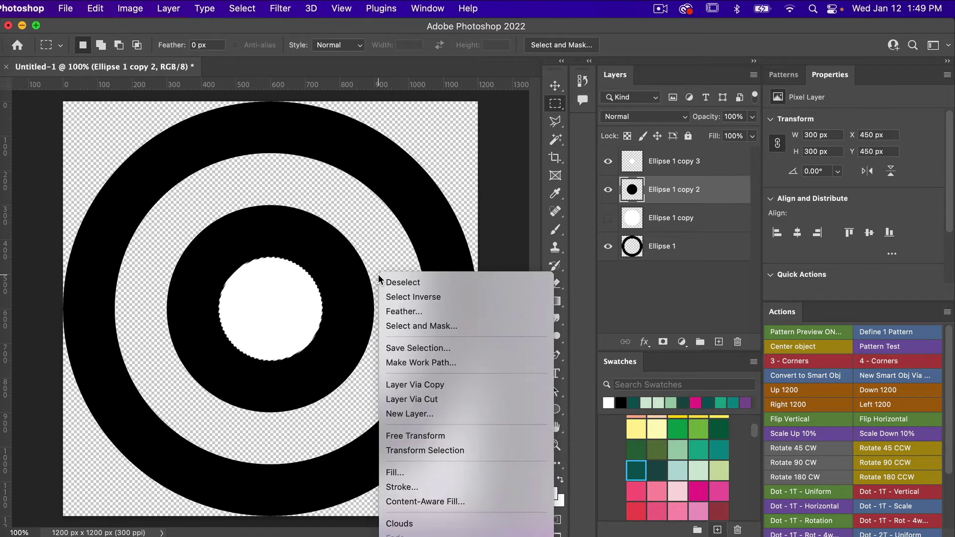
left_click(410, 399)
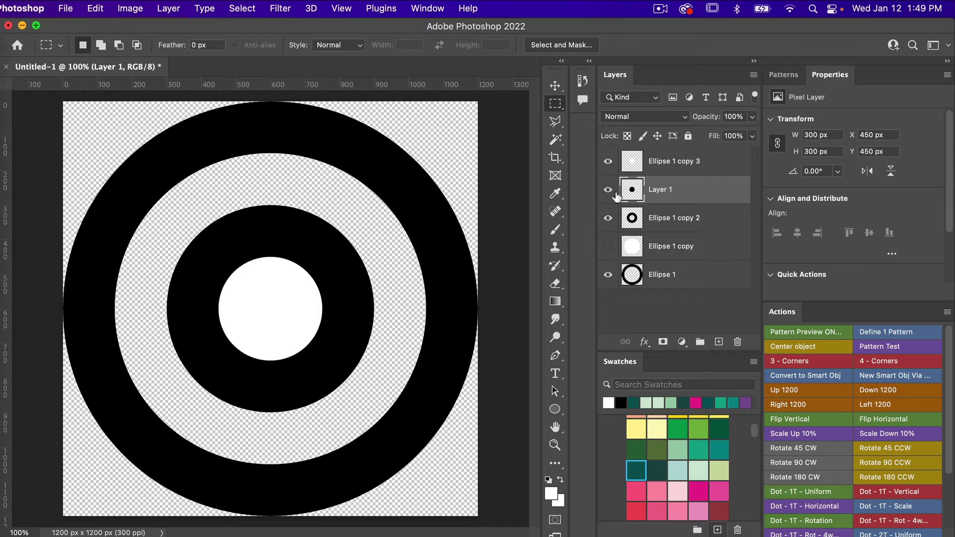
left_click(738, 342)
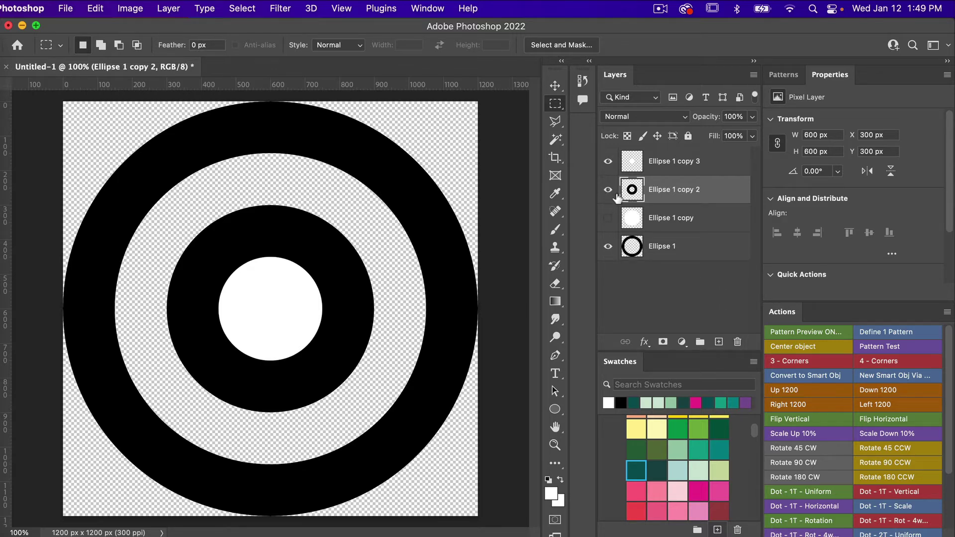
With Ellipse 1 copy 3 hidden and Ellipse 1 copy visible, convert all four ellipse layers into one smart object.
left_click(607, 163)
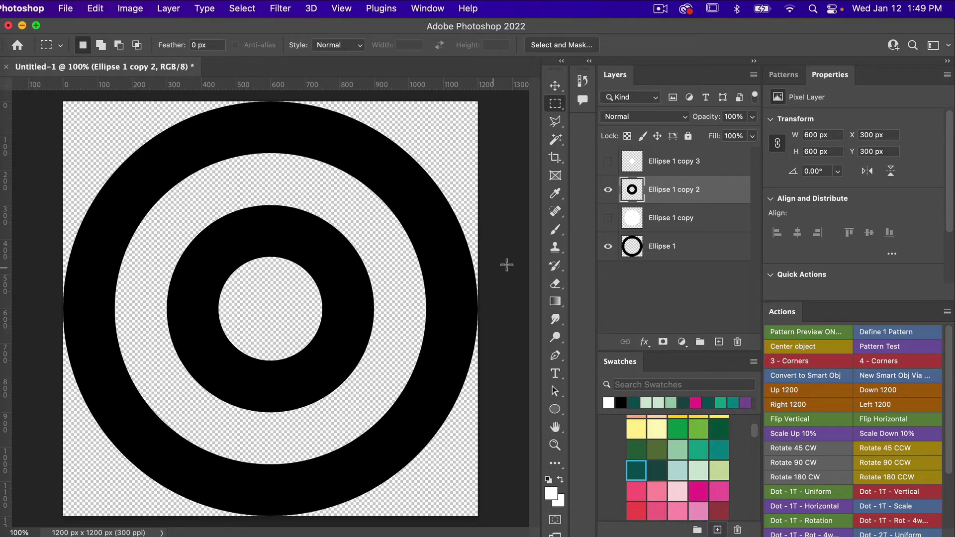
left_click(607, 218)
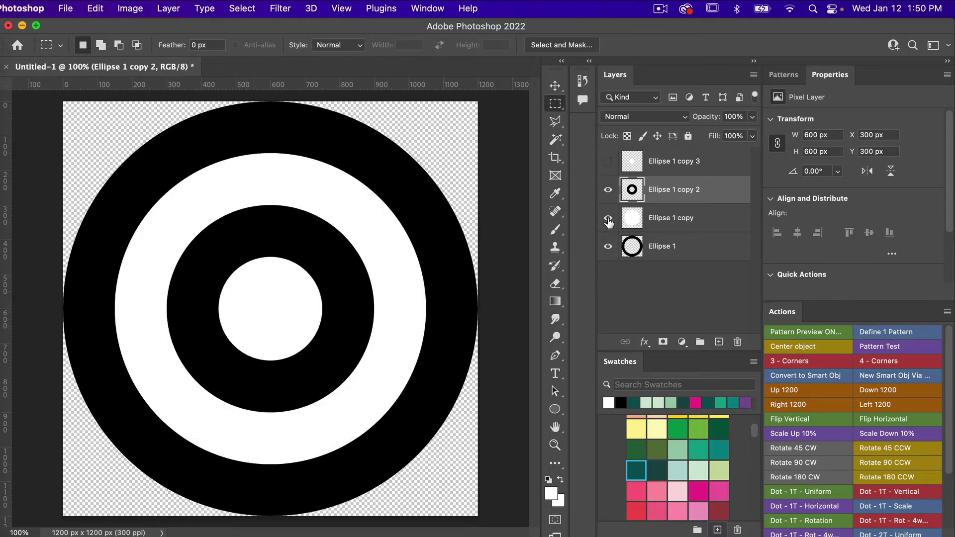
left_click(681, 162)
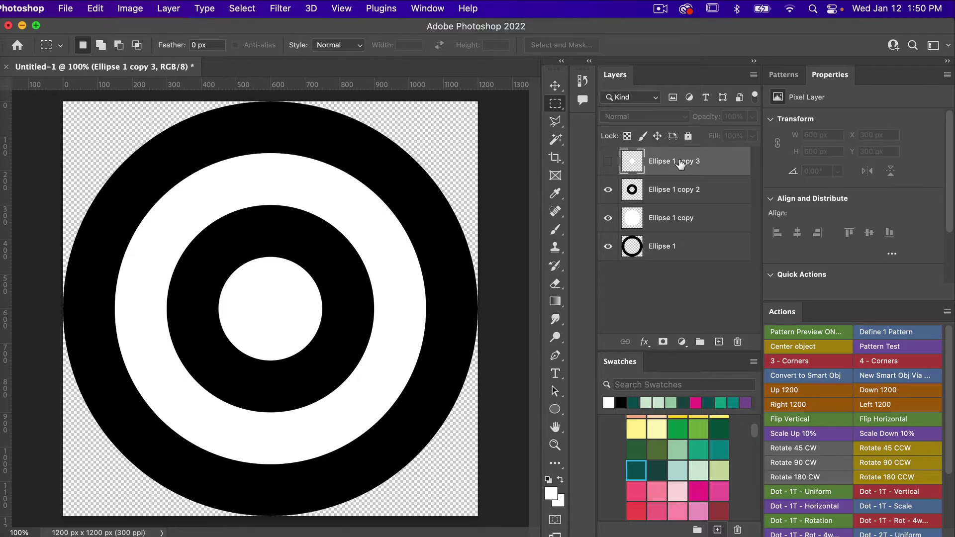
left_click(670, 247, "shift")
right_click(670, 247)
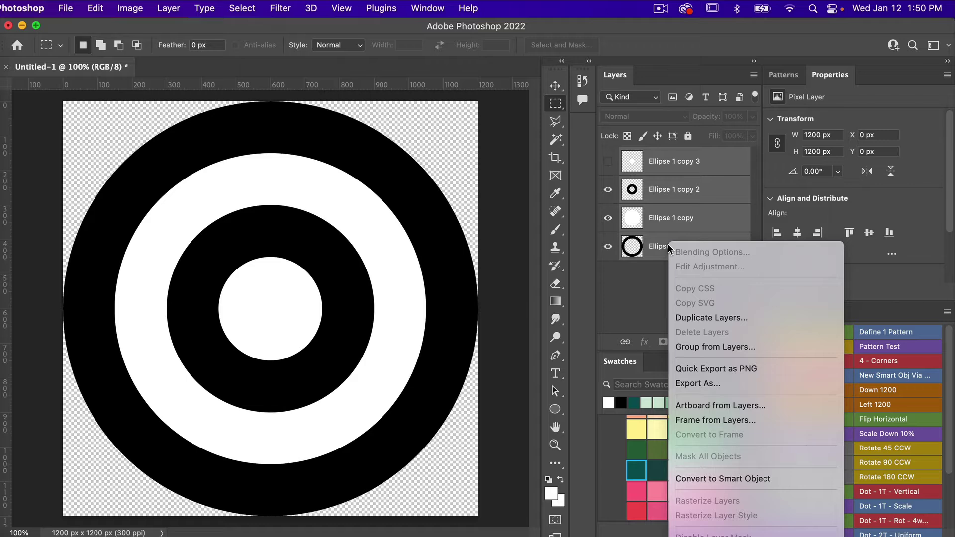
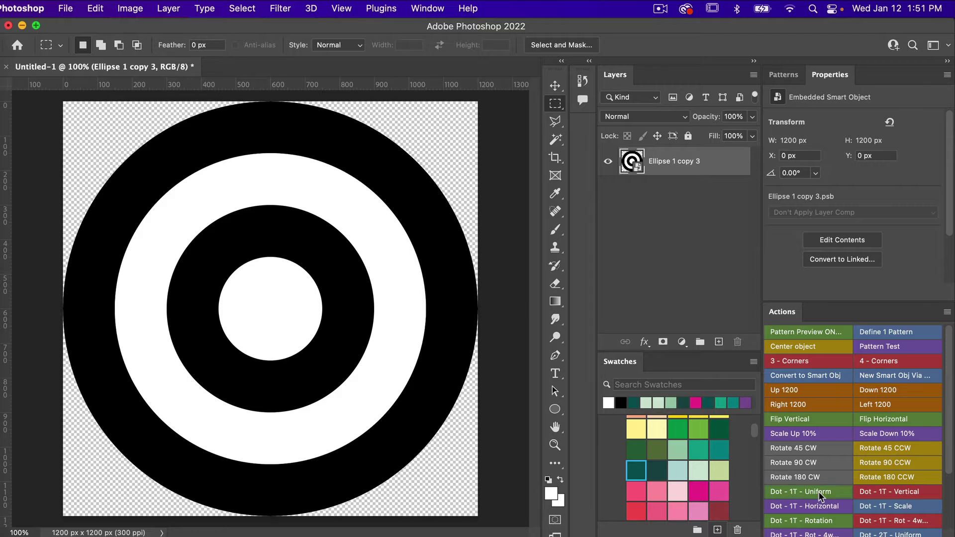
Run the Dot - 1T - Uniform action on the black and white ring smart object.
left_click(819, 492)
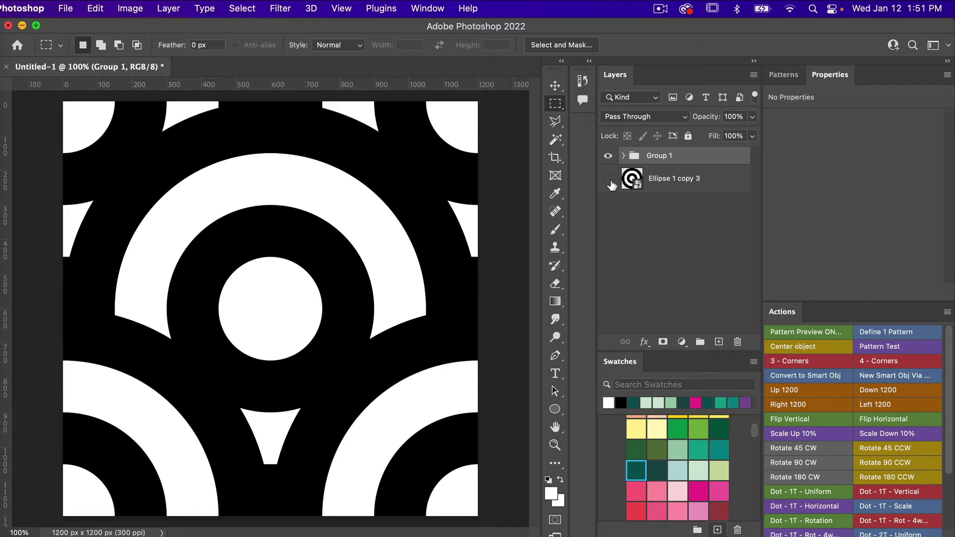
left_click(624, 156)
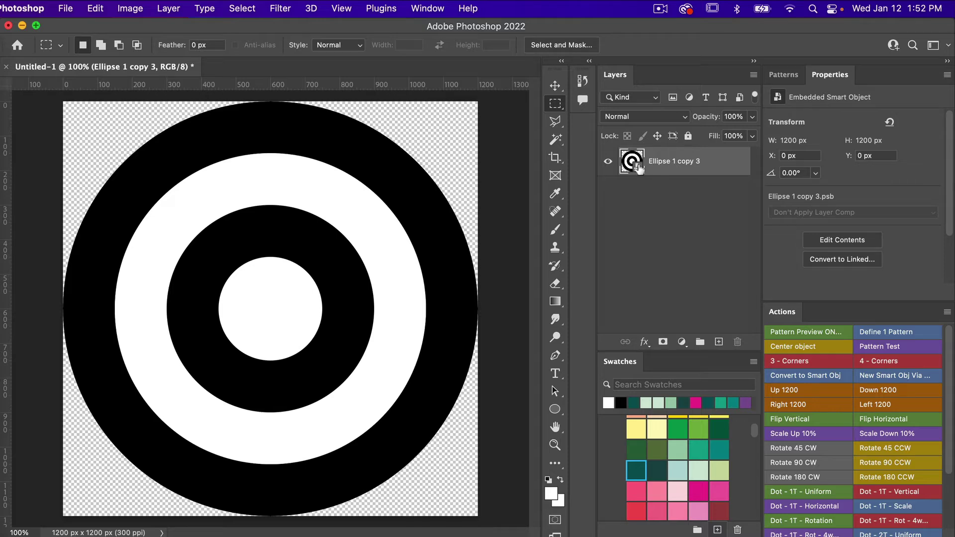
Open the smart object's contents, hide the white circle layer Ellipse 1 copy, and save and close the contents.
double_click(632, 161)
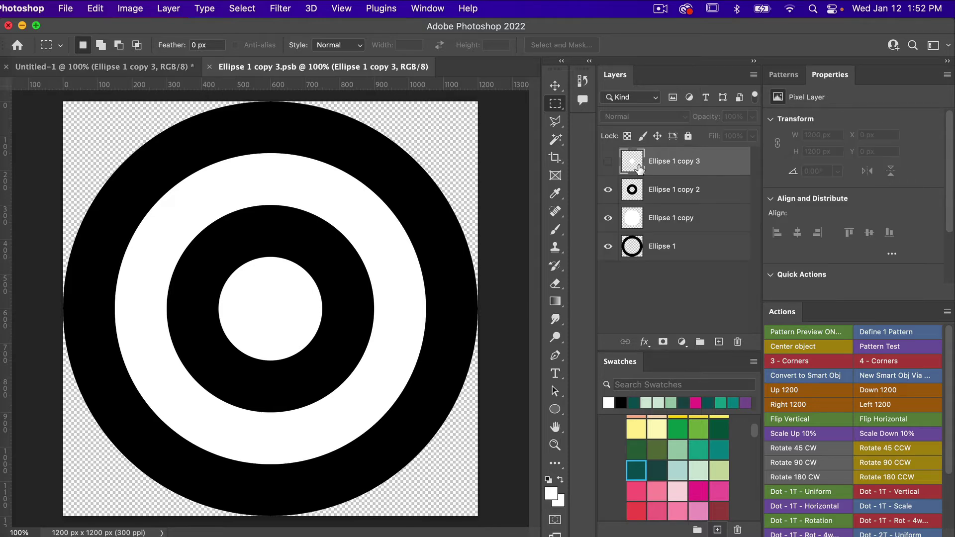
left_click(608, 218)
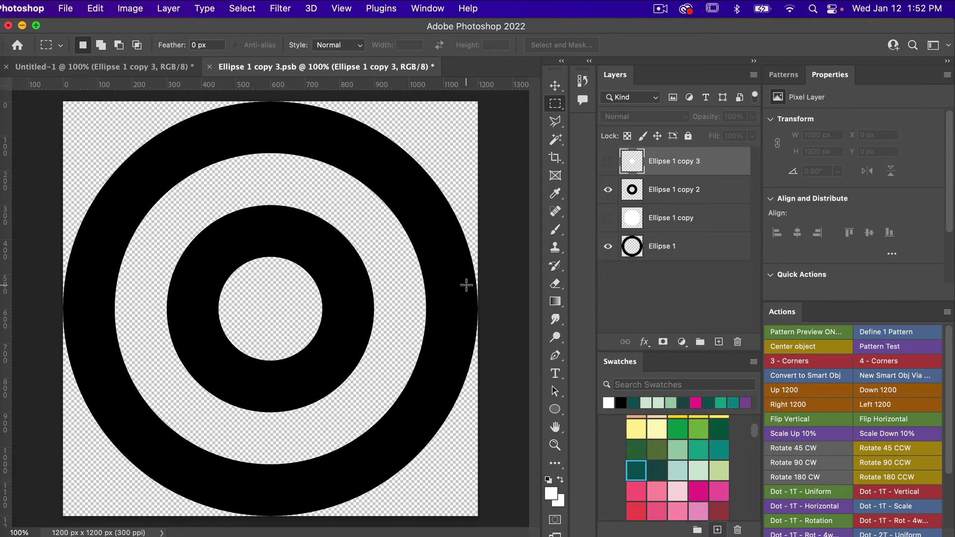
key("super+s")
key("super+w")
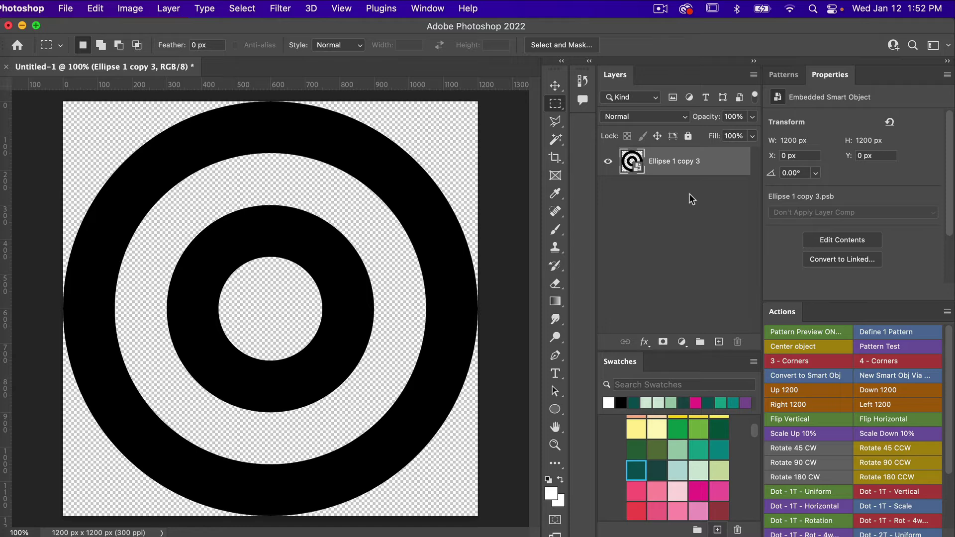
Generate the repeat from the updated transparent ring smart object with the Dot - 1T - Uniform action and expand Group 1.
left_click(816, 491)
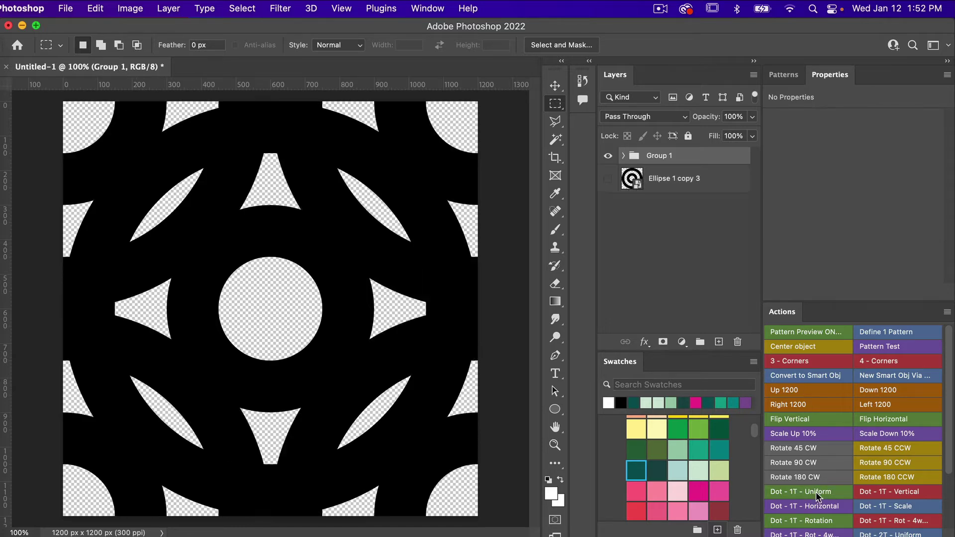
left_click(624, 156)
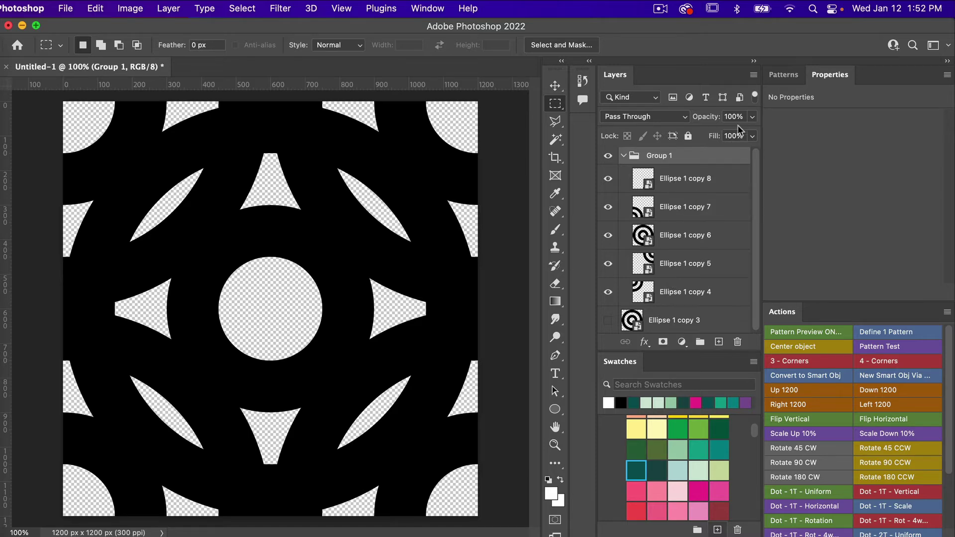
Display the saved patterns to examine the generated ring pattern among them.
left_click(779, 75)
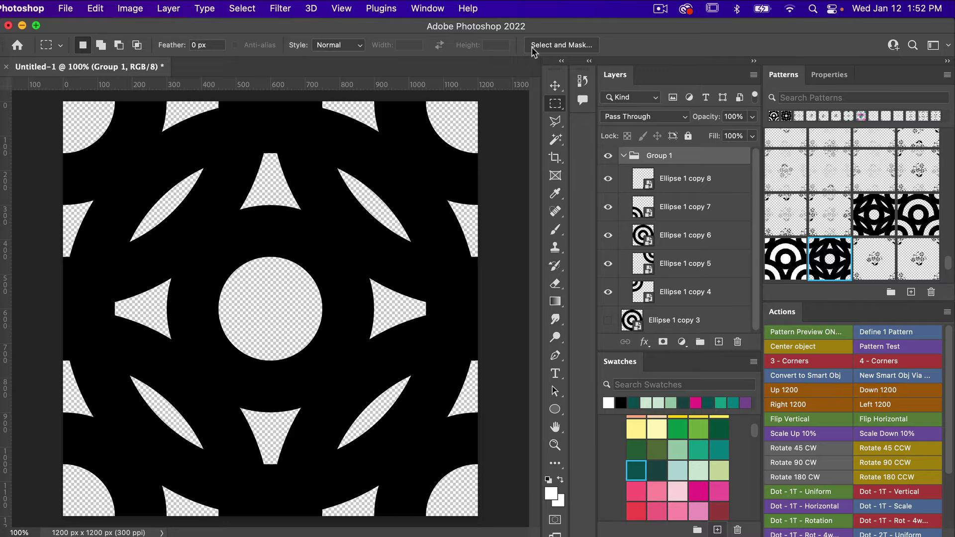
left_click(427, 11)
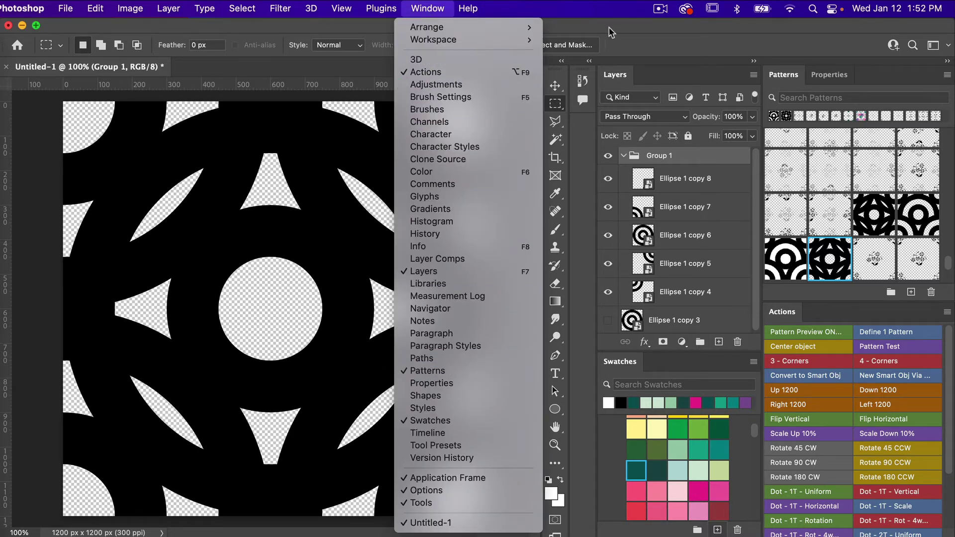
left_click(638, 44)
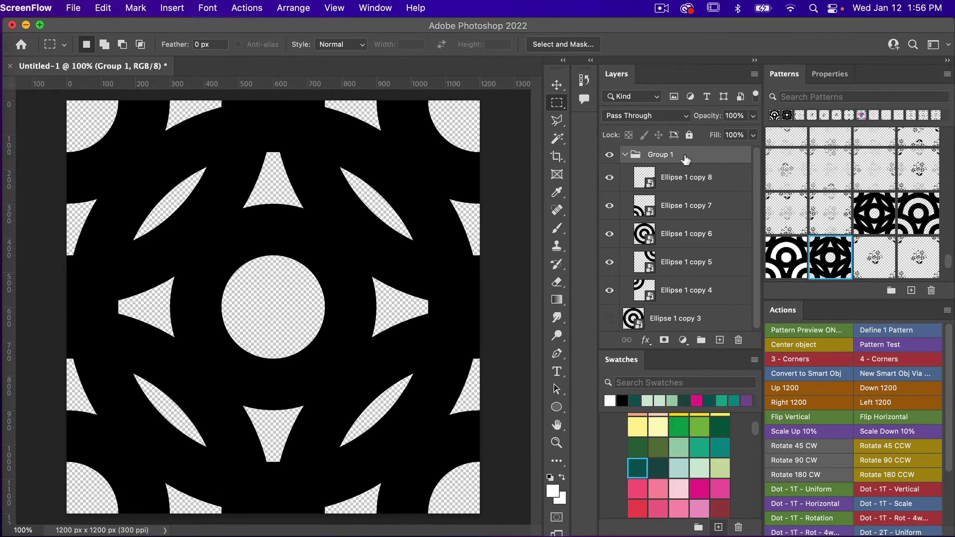
Add a layer mask to Ellipse 1 copy 6 and paint it black where the centre motif overlaps the two lower corner ring motifs.
left_click(674, 237)
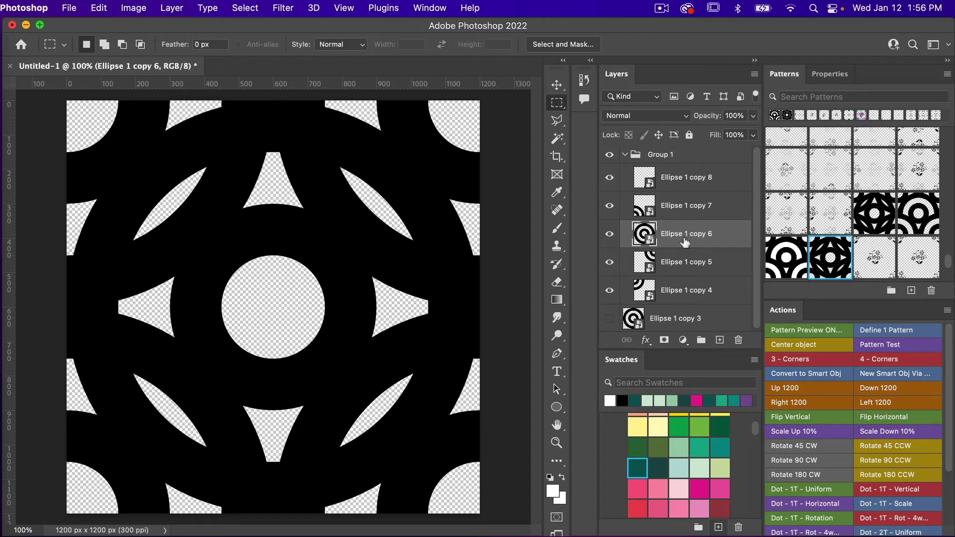
left_click(663, 342)
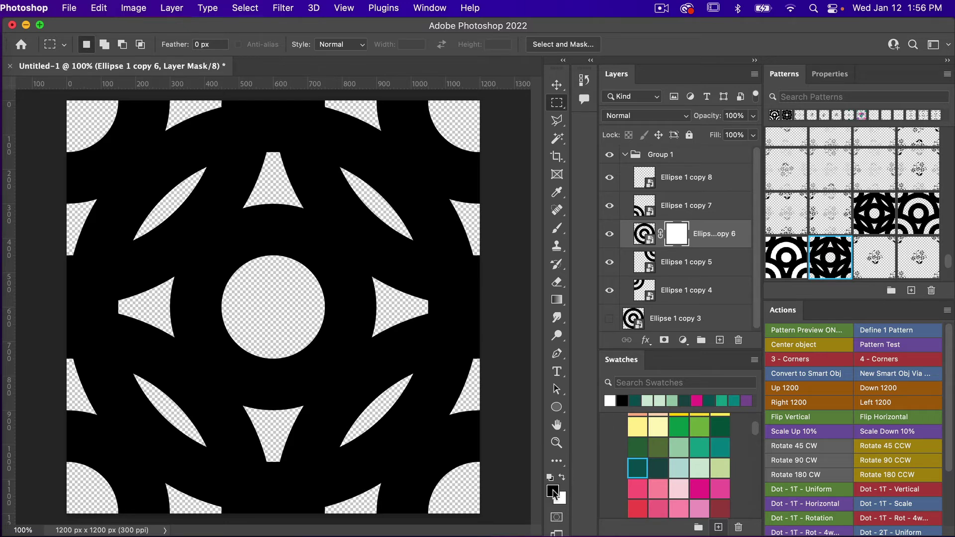
left_click(559, 229)
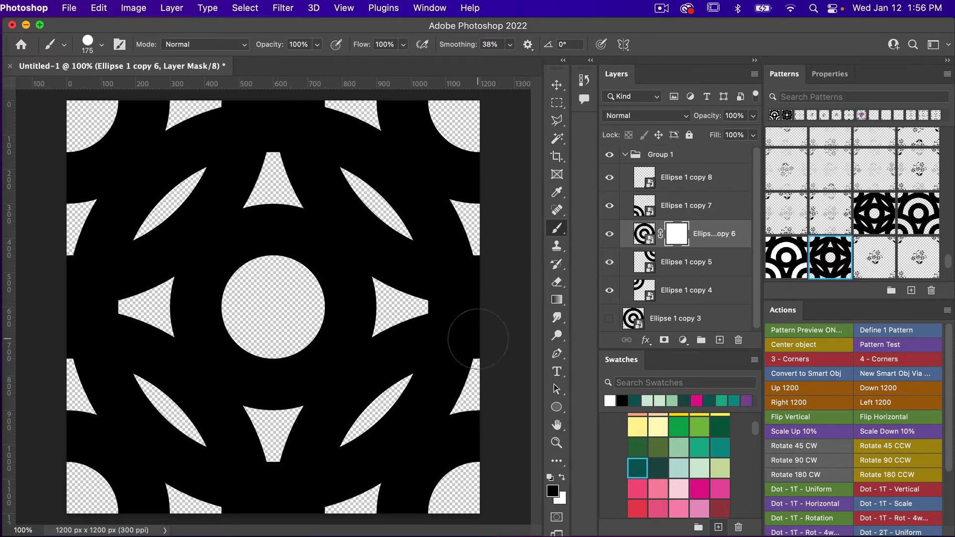
mouse_move(457, 372)
left_mouse_down()
mouse_move(425, 401)
mouse_move(446, 403)
mouse_move(415, 437)
mouse_move(410, 412)
mouse_move(393, 451)
mouse_move(377, 435)
mouse_move(375, 470)
mouse_move(363, 453)
mouse_move(349, 459)
mouse_move(334, 496)
left_mouse_up()
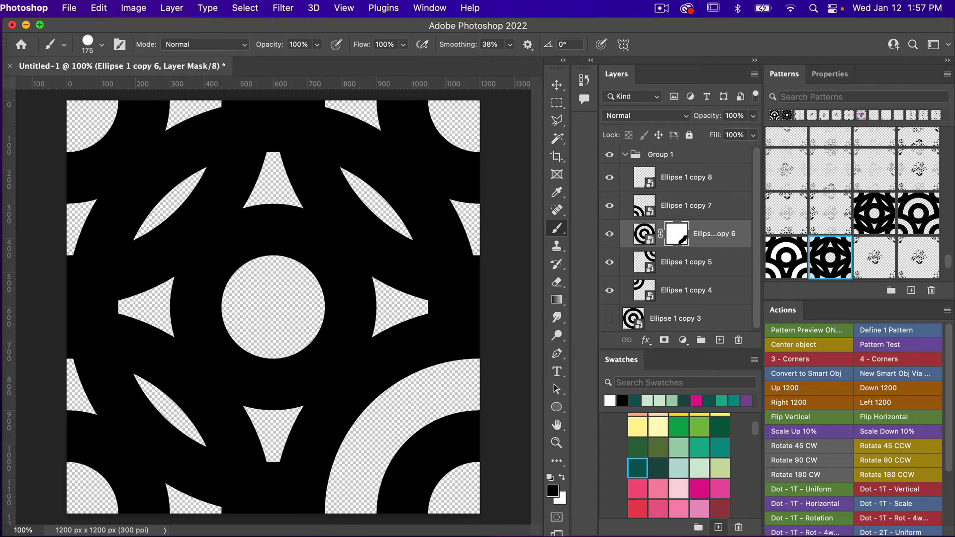
mouse_move(211, 505)
left_mouse_down()
mouse_move(205, 475)
mouse_move(189, 452)
mouse_move(168, 489)
mouse_move(149, 427)
mouse_move(112, 424)
mouse_move(122, 397)
mouse_move(72, 370)
mouse_move(124, 380)
left_mouse_up()
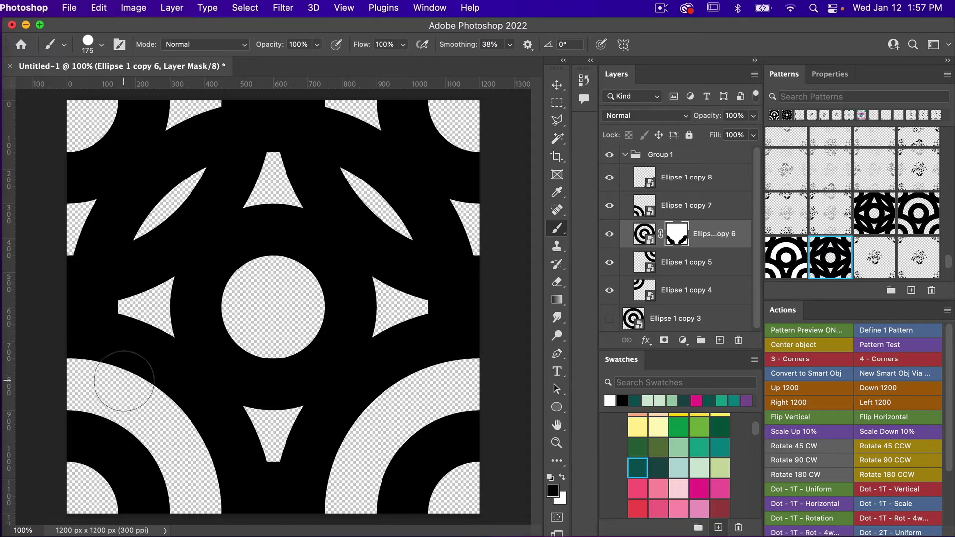
Add a layer mask to Ellipse 1 copy 5 and paint it black where its rings overlap the upper-right part of the centre motif.
left_click(679, 263)
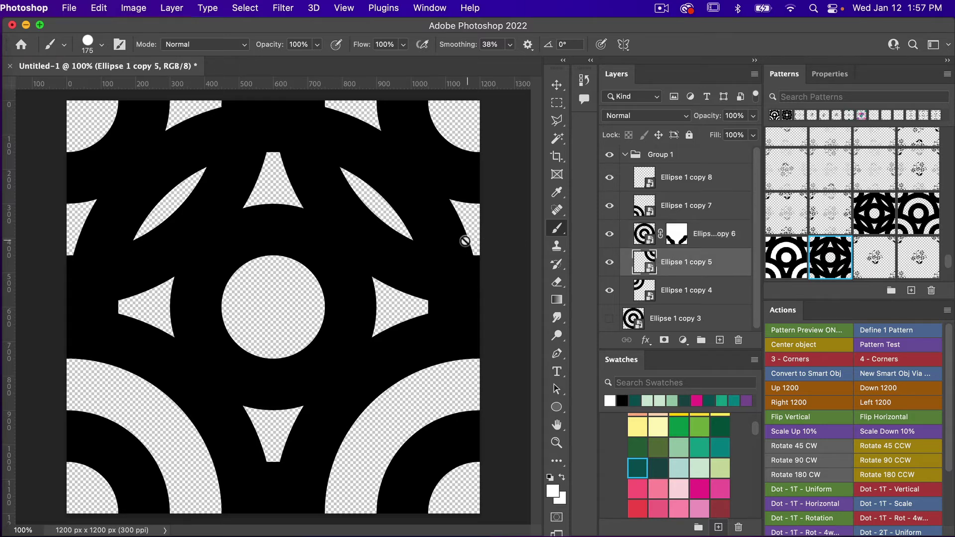
left_click(664, 341)
key("x")
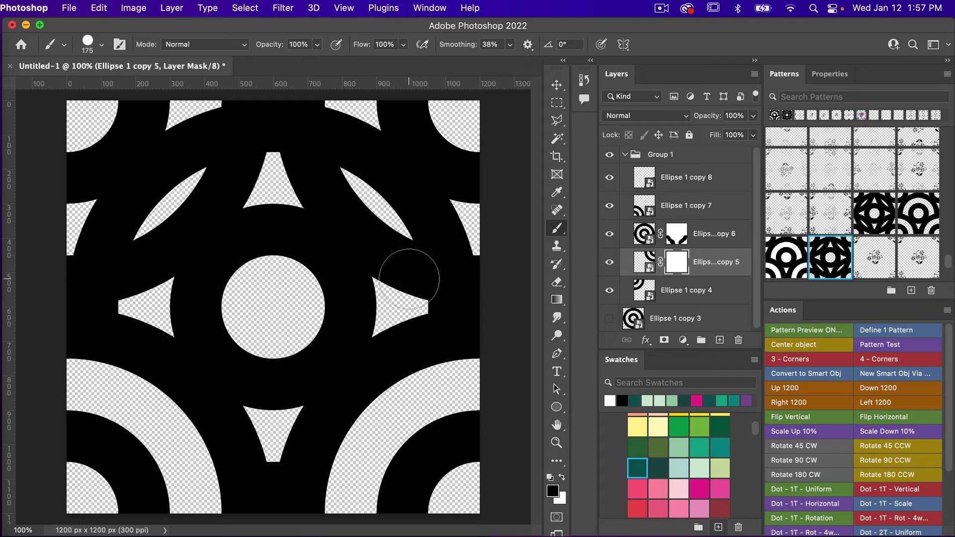
mouse_move(405, 275)
left_mouse_down()
mouse_move(397, 235)
mouse_move(379, 238)
mouse_move(375, 273)
mouse_move(363, 212)
mouse_move(319, 212)
mouse_move(311, 203)
mouse_move(335, 186)
mouse_move(323, 179)
mouse_move(340, 180)
mouse_move(294, 160)
left_mouse_up()
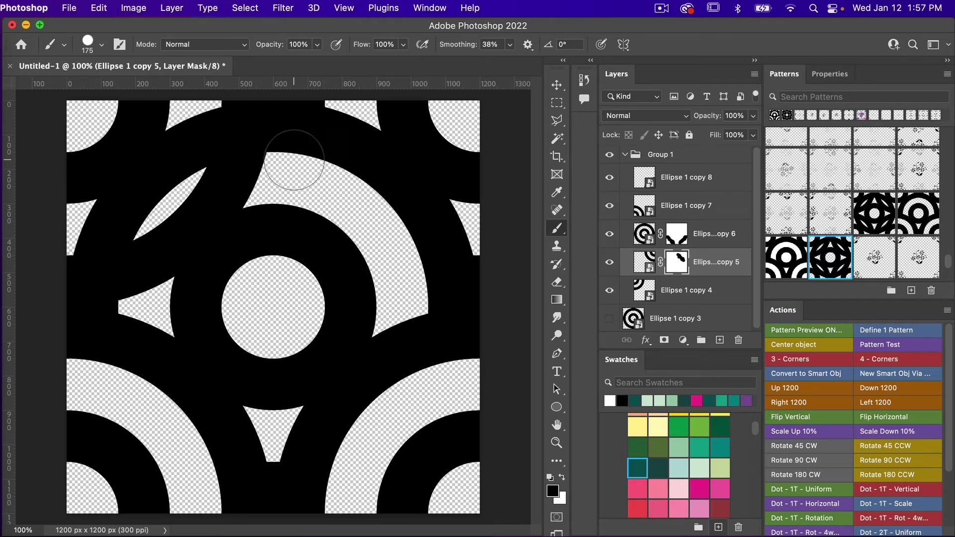
Add a layer mask to Ellipse 1 copy 4 and paint out its rings over the upper-left part of the centre motif.
left_click(641, 291)
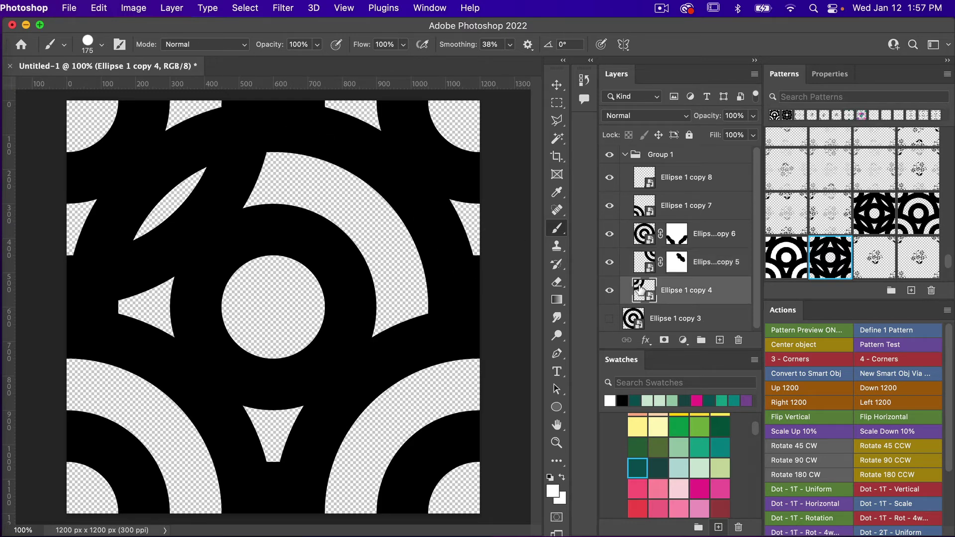
left_click(663, 342)
key("x")
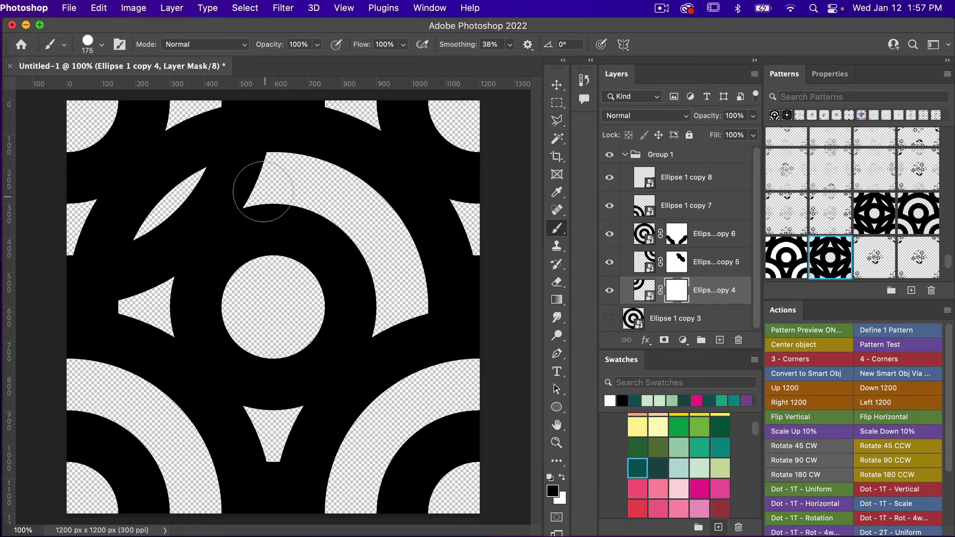
mouse_move(263, 189)
left_mouse_down()
mouse_move(264, 162)
mouse_move(223, 170)
mouse_move(216, 180)
mouse_move(239, 204)
mouse_move(225, 219)
mouse_move(190, 208)
mouse_move(197, 263)
mouse_move(172, 233)
mouse_move(166, 279)
mouse_move(157, 283)
mouse_move(151, 246)
mouse_move(129, 295)
mouse_move(133, 275)
mouse_move(201, 280)
left_mouse_up()
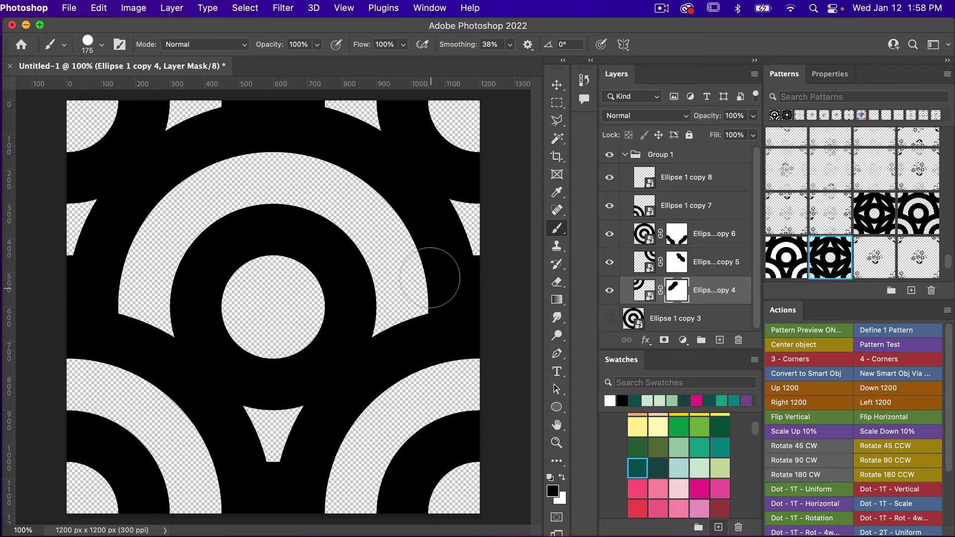
left_click(556, 85)
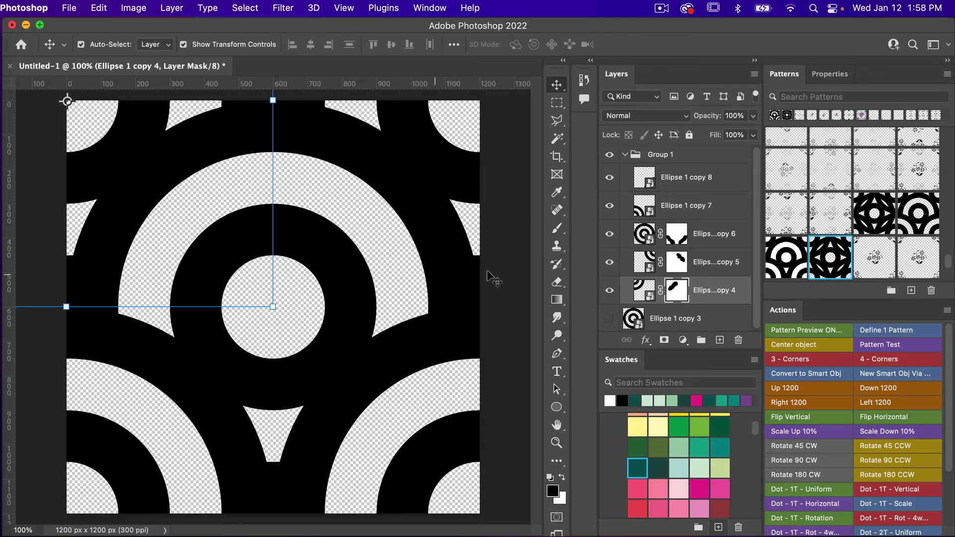
Deselect all layers and run the Define 1 Pattern action to save the masked scallop tile as a pattern.
left_click(517, 259)
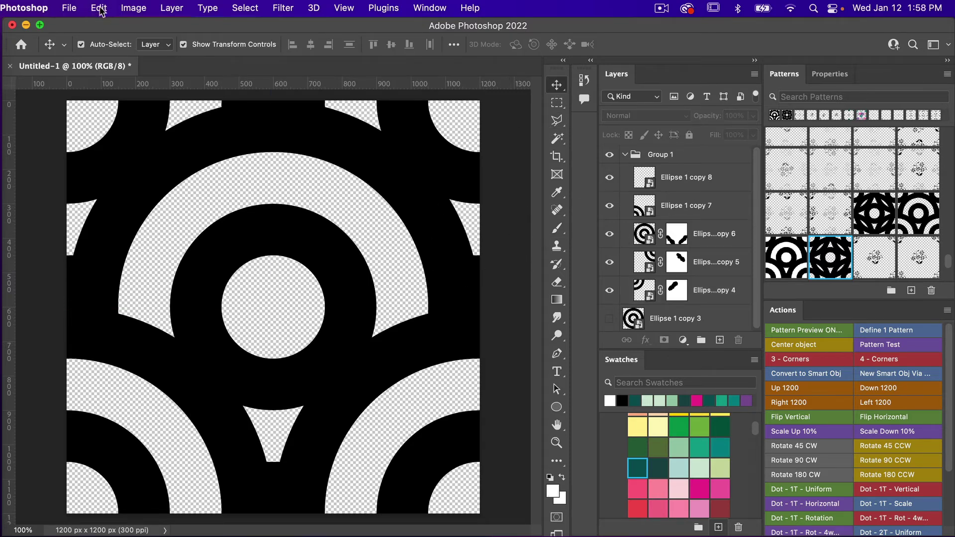
left_click(99, 8)
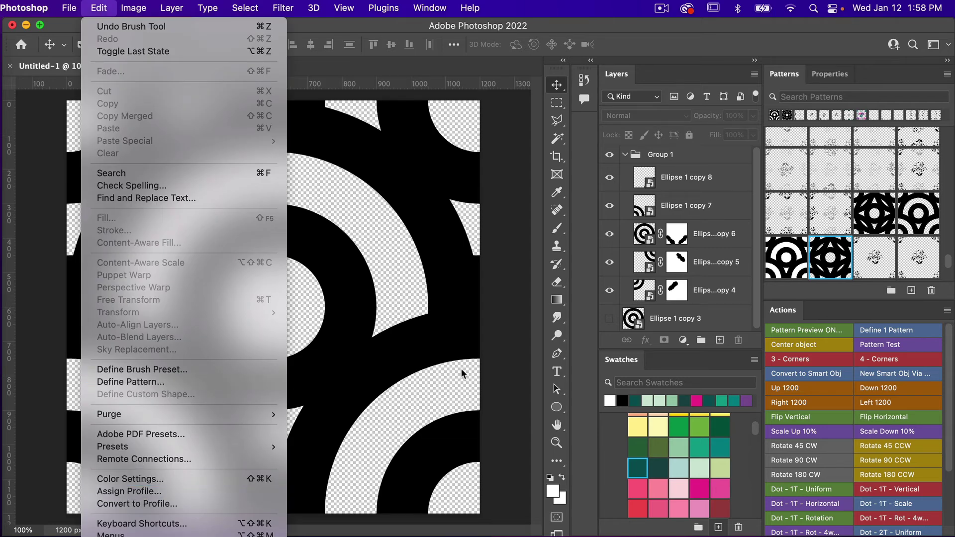
left_click(495, 354)
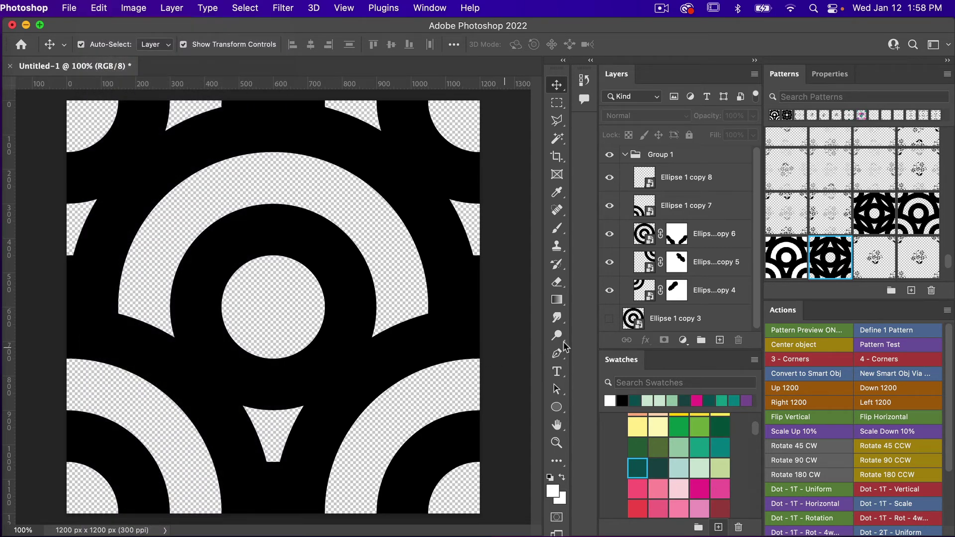
left_click(885, 331)
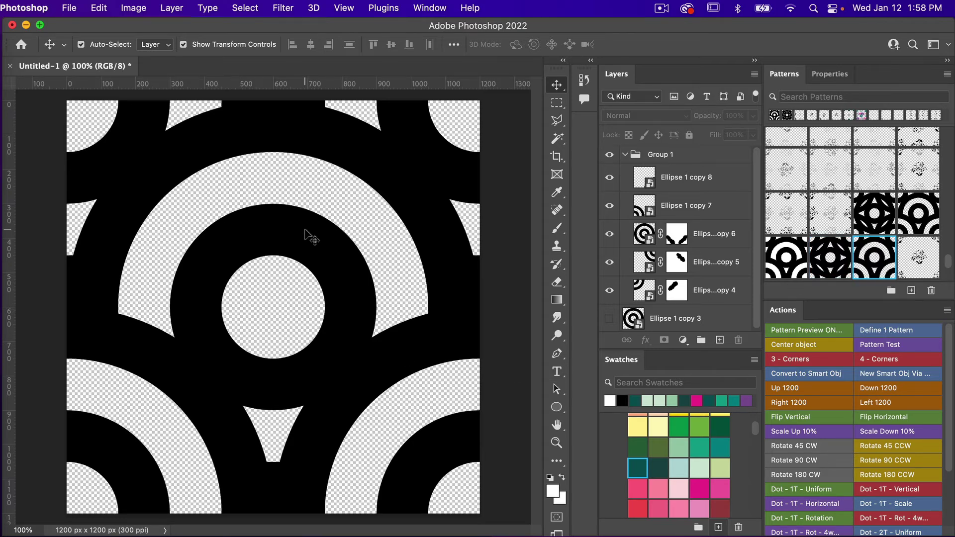
Create a new 3600 x 3600 px document at 300 ppi with a transparent background and an artboard.
left_click(73, 8)
left_click(79, 25)
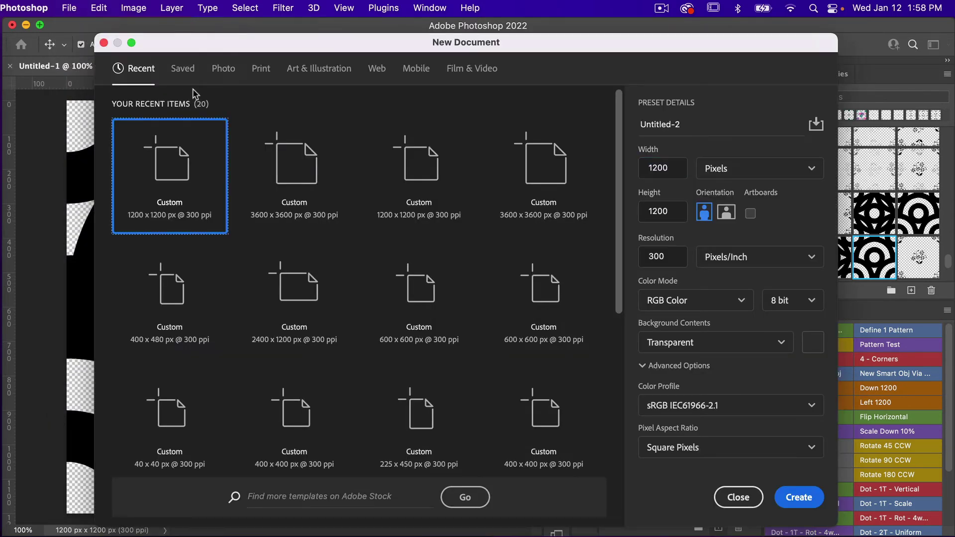
left_click(296, 160)
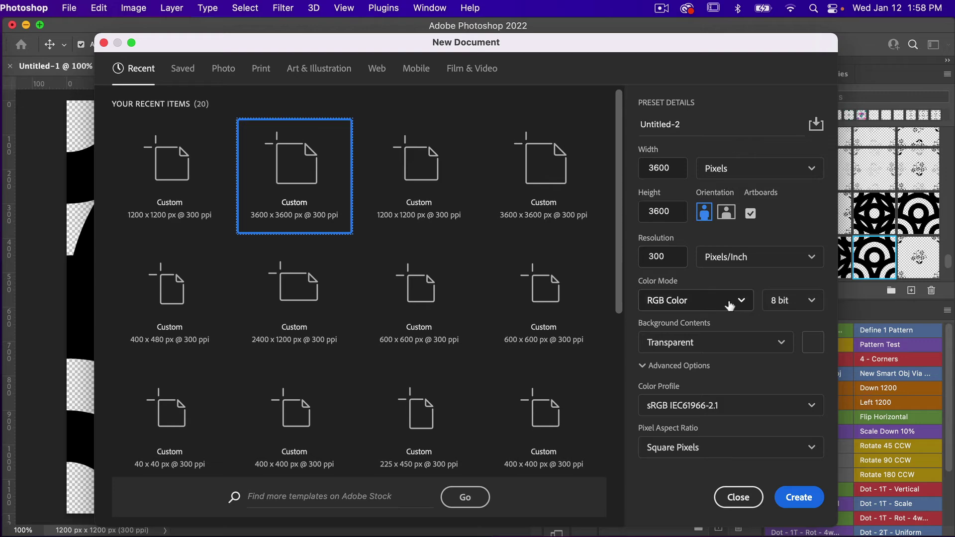
left_click(798, 498)
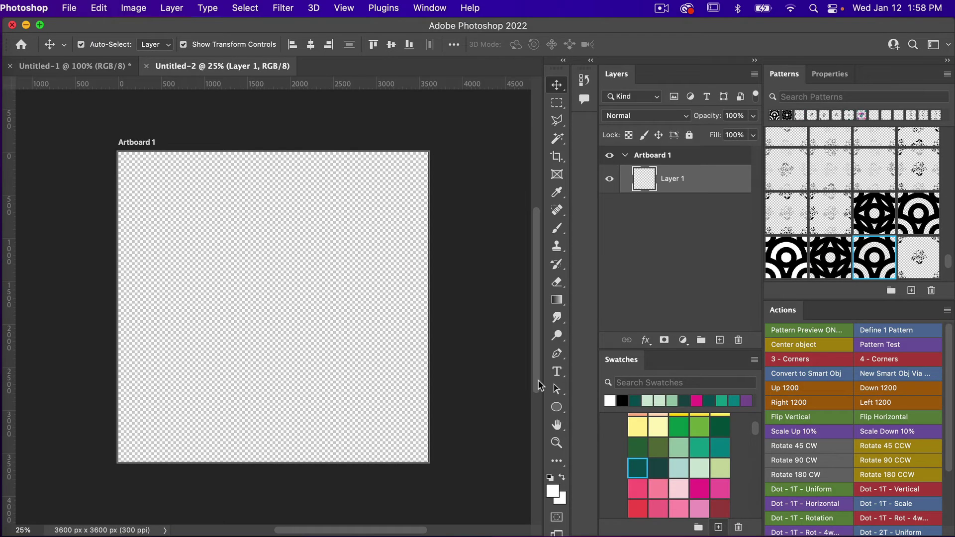
Run the Pattern Test action and apply the newly saved scallop pattern to the Pattern Fill 1 layer.
left_click(898, 345)
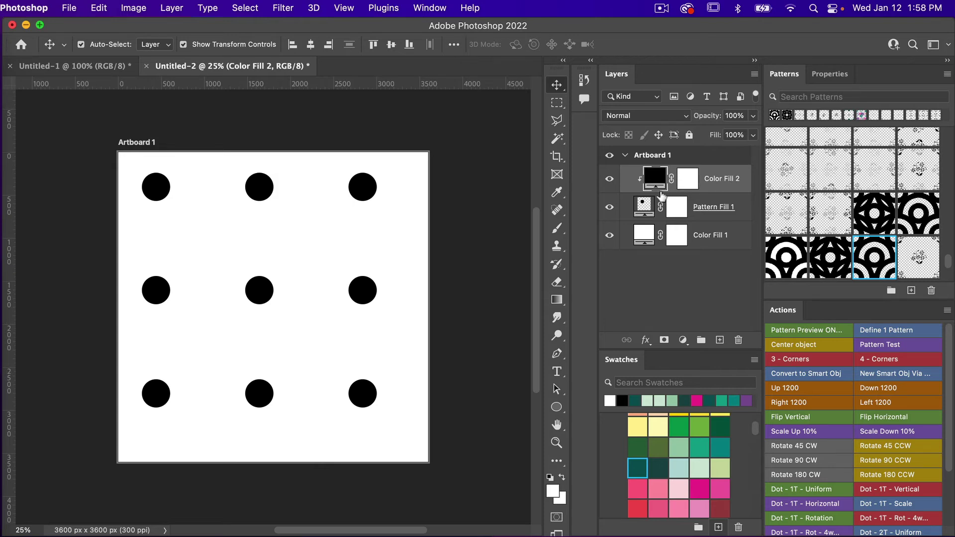
left_click(683, 341)
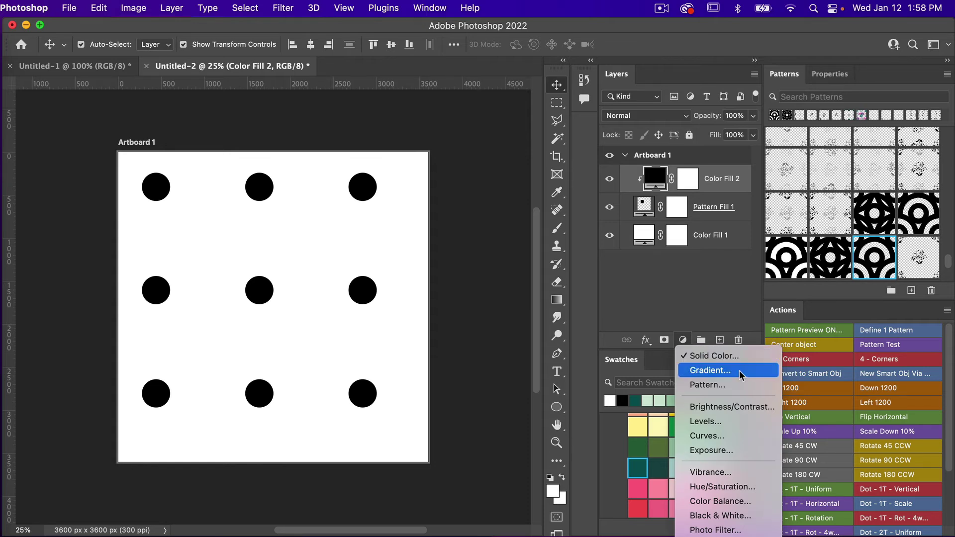
left_click(735, 261)
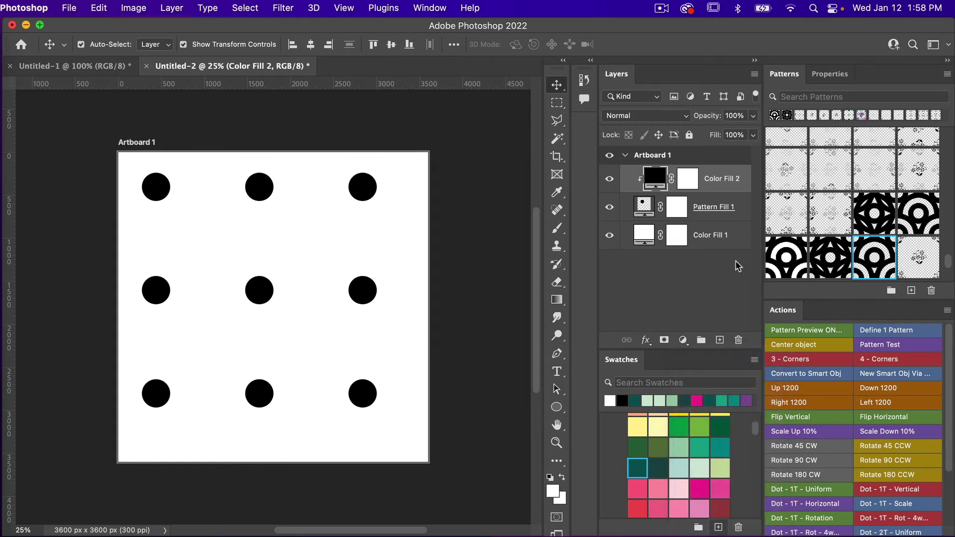
left_click(711, 208)
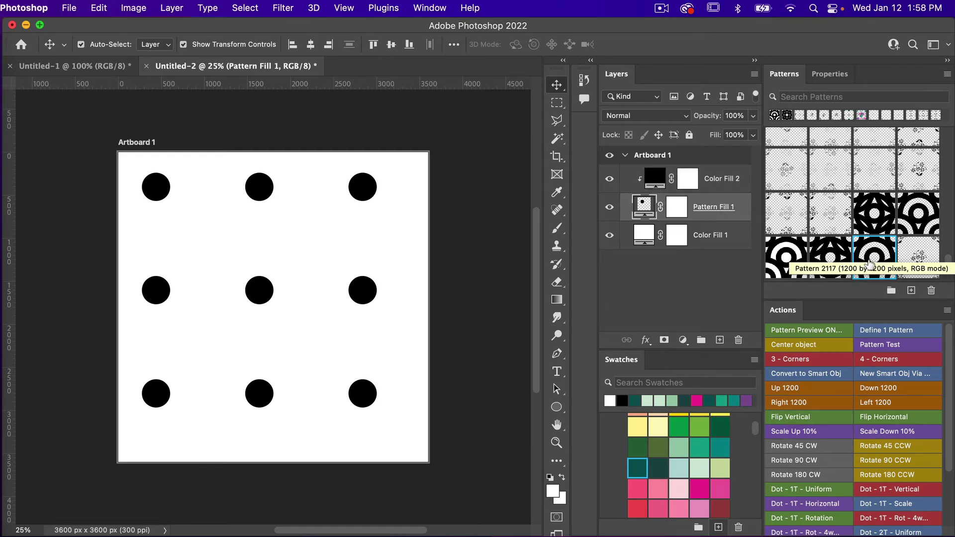
left_click_drag(874, 257, 644, 207)
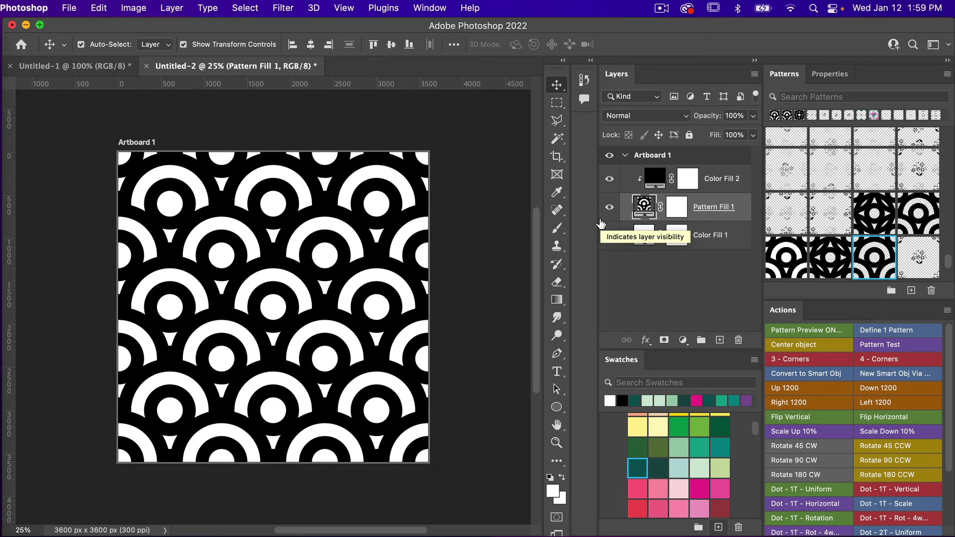
Set the Pattern Fill 1 scale to 50% and snap the pattern to the origin.
double_click(644, 205)
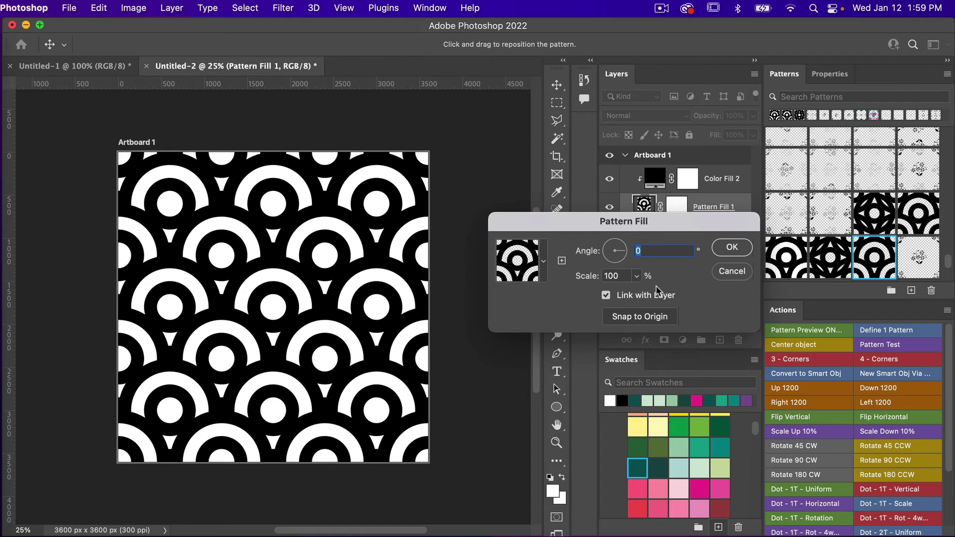
key("Tab")
type("50")
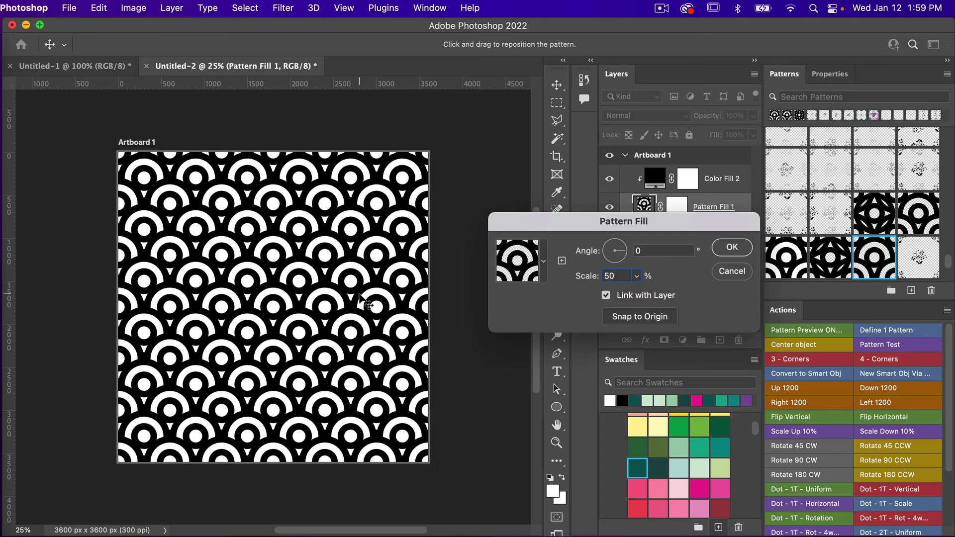
left_click_drag(362, 299, 364, 256)
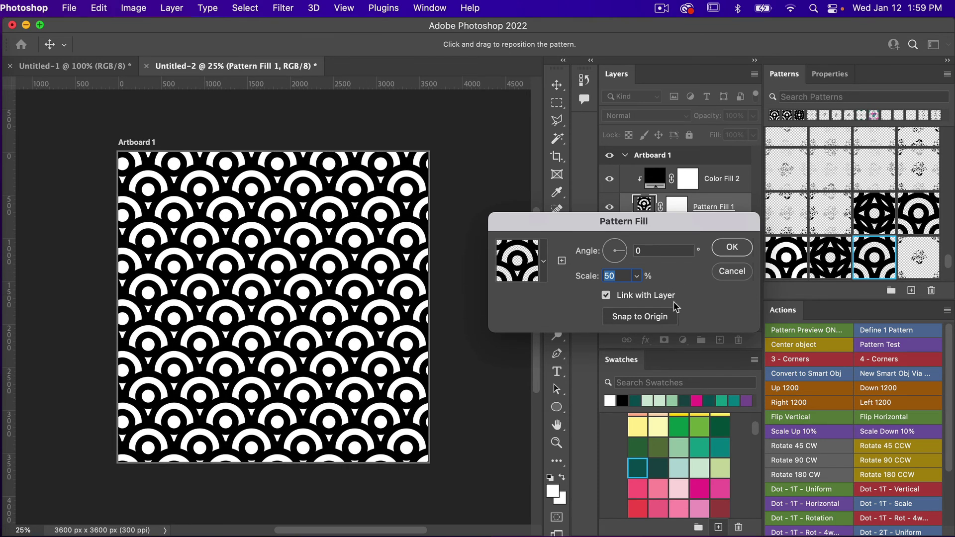
left_click(661, 316)
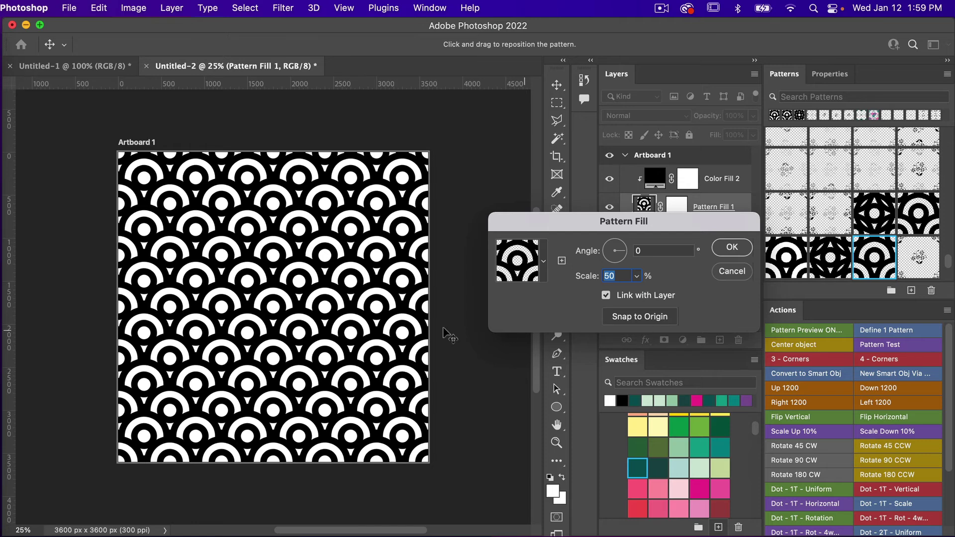
left_click(732, 250)
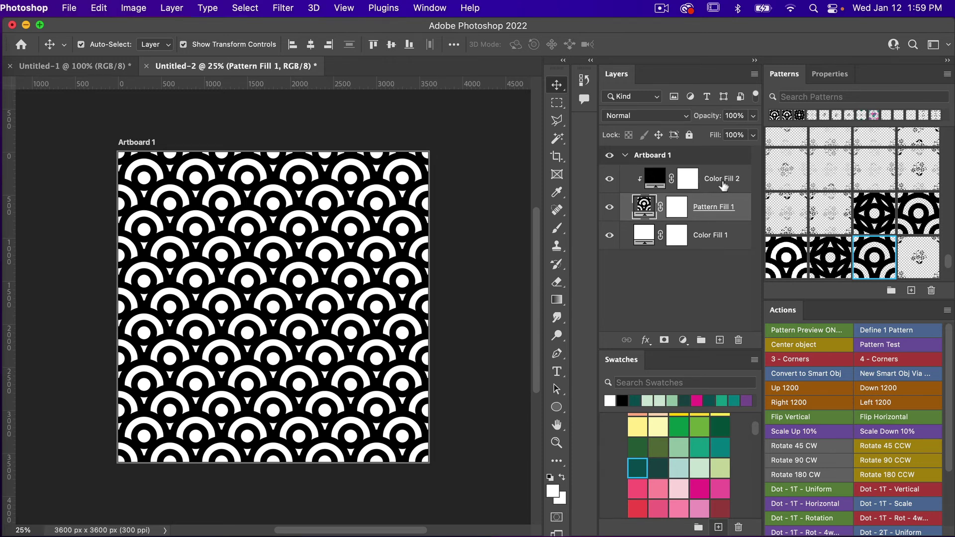
Recolour Color Fill 2 with the teal swatch and Color Fill 1 with the pale aqua swatch.
left_click(723, 186)
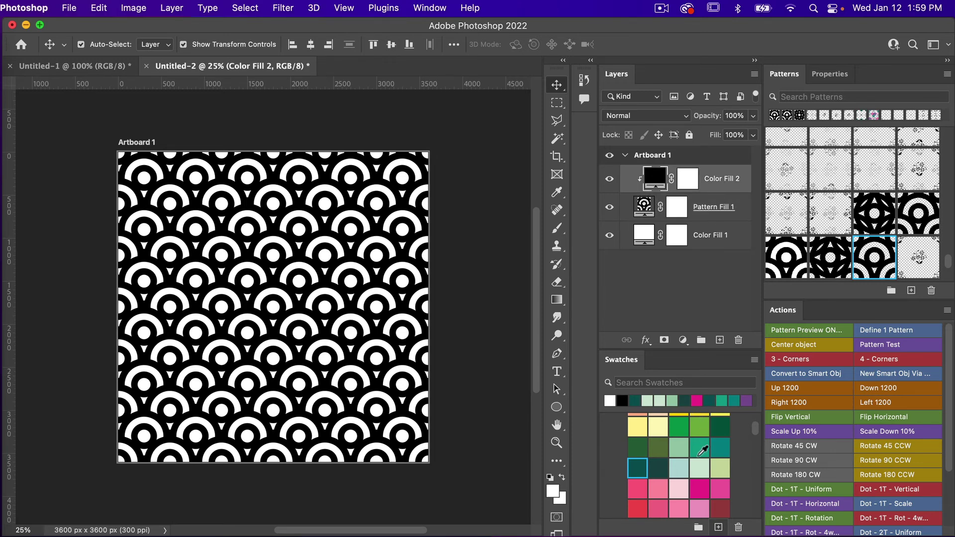
scroll(702, 450, "up", 10)
left_click_drag(658, 467, 729, 185)
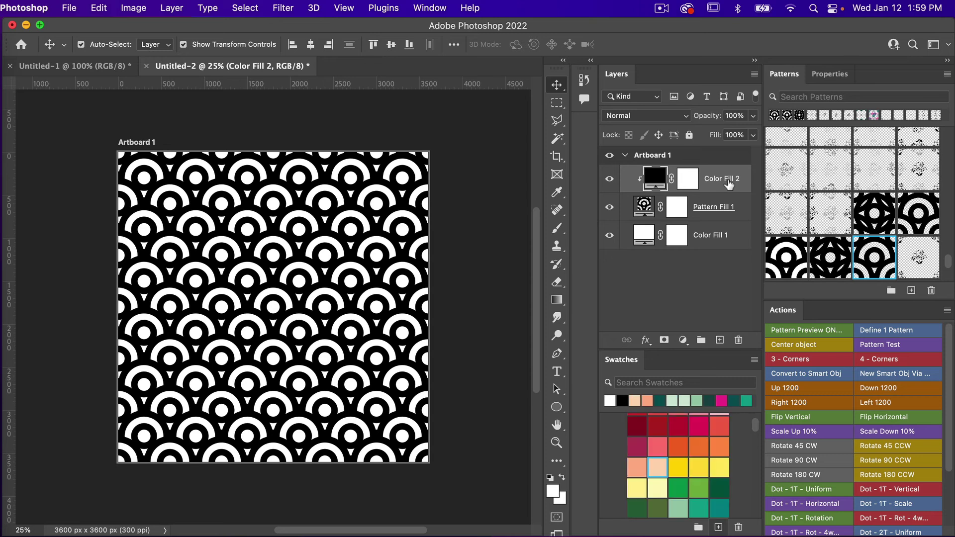
scroll(686, 459, "down", 3)
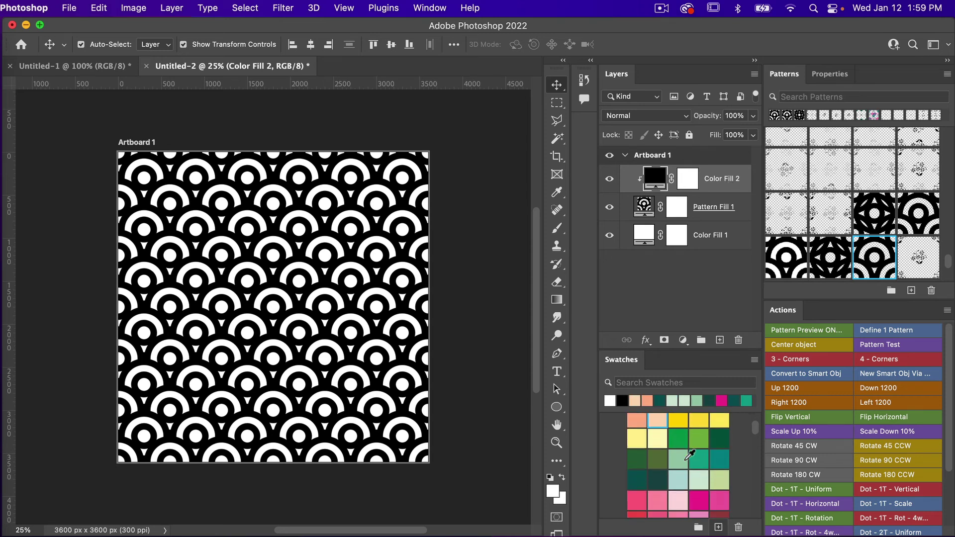
scroll(689, 455, "down", 1)
left_click(719, 448)
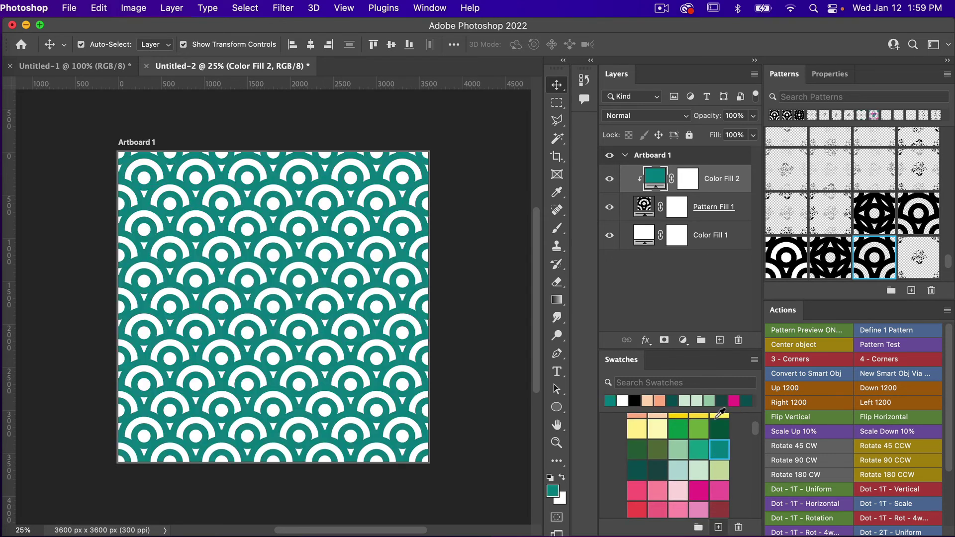
left_click(710, 236)
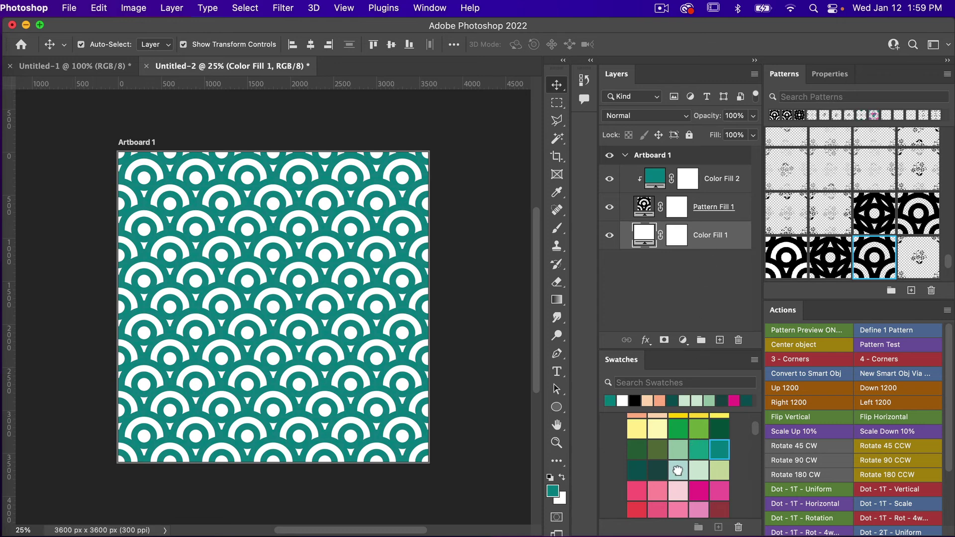
left_click(680, 468)
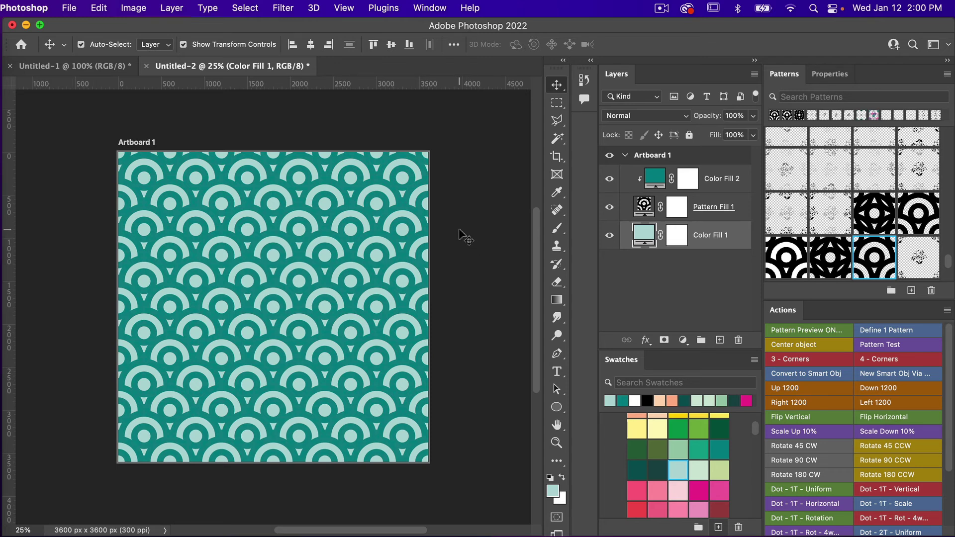
Export Artboard 1 as a 3600 x 3600 px JPG with the quality set to Great.
left_click(70, 10)
mouse_move(126, 209)
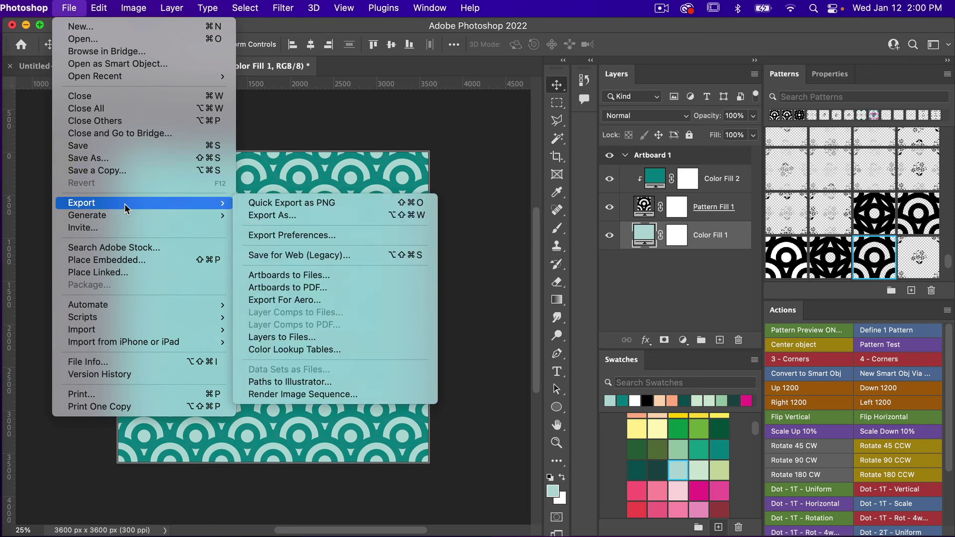
left_click(268, 215)
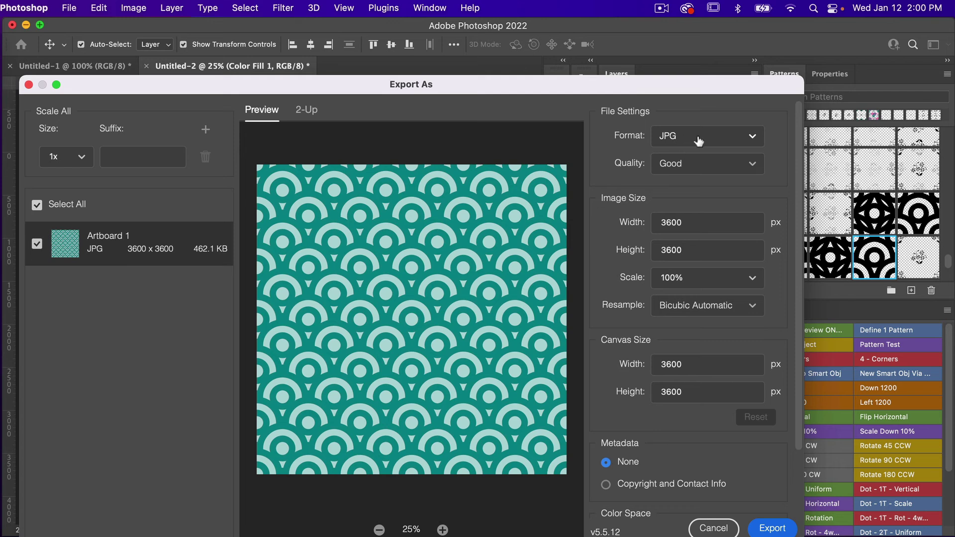
left_click(716, 170)
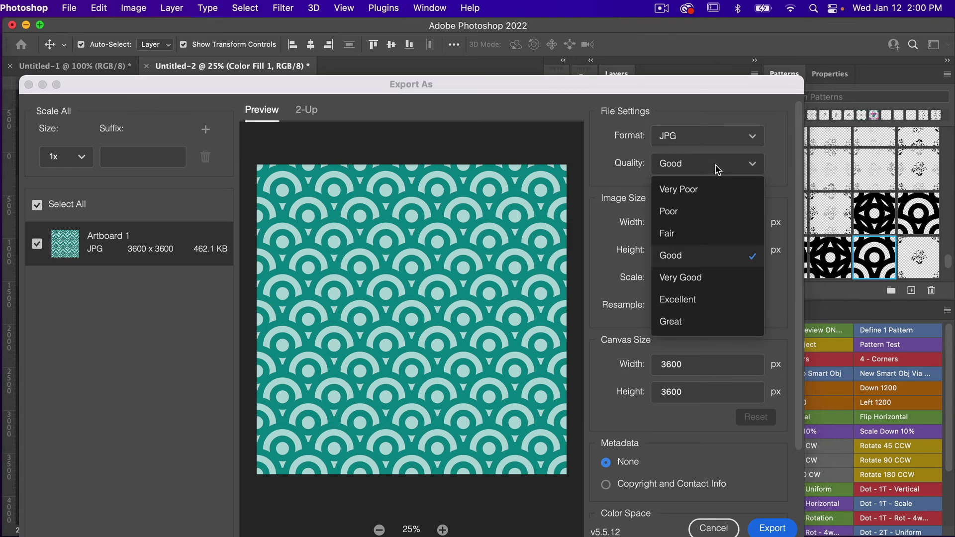
left_click(731, 323)
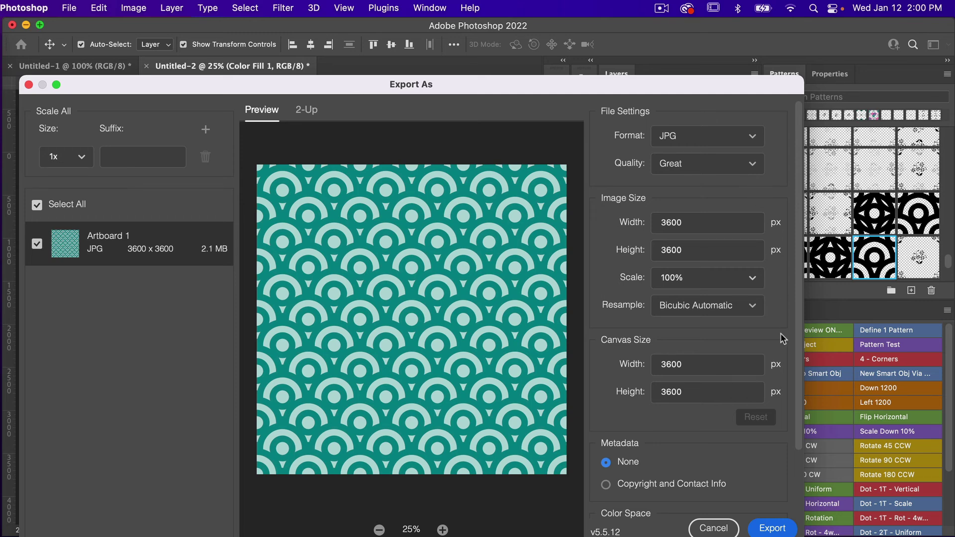
scroll(780, 333, "down", 3)
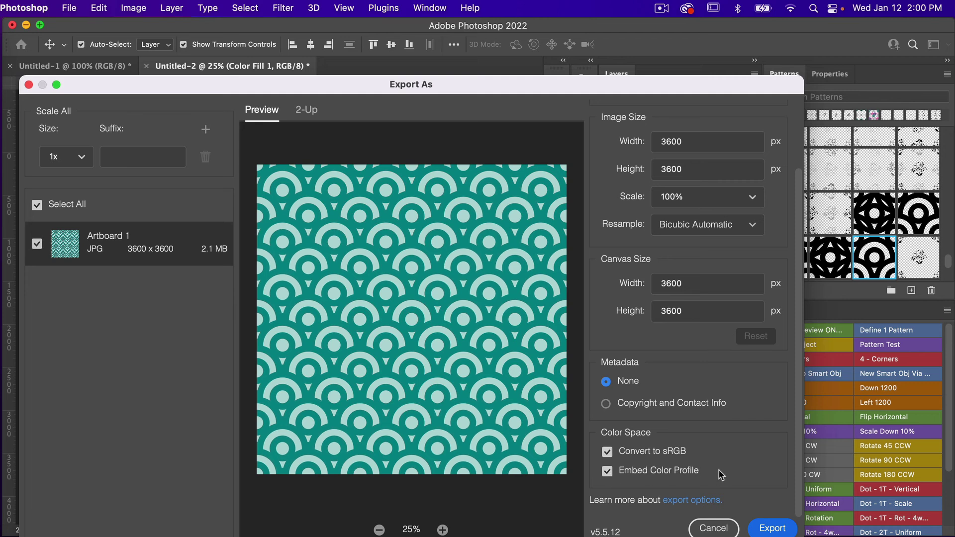
left_click(776, 534)
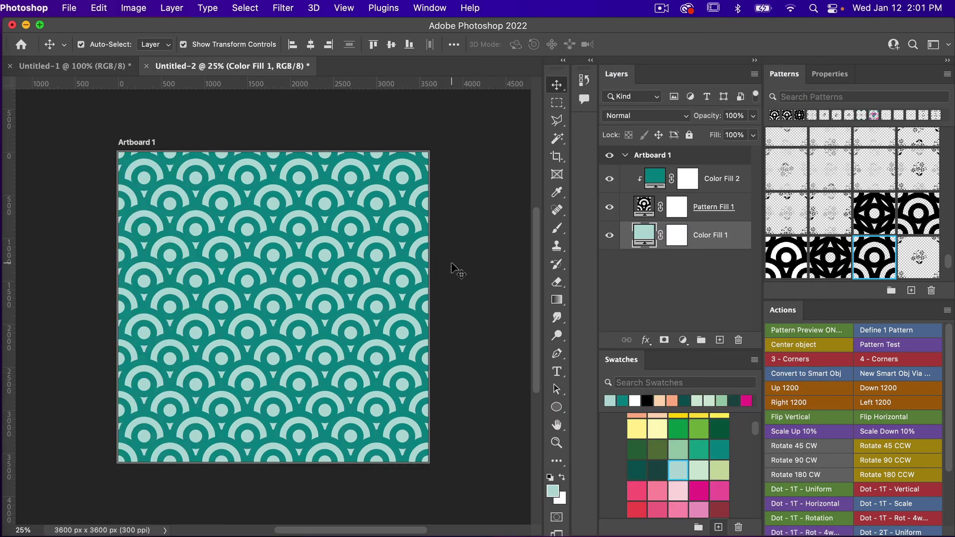
Replace the scallop pattern in Pattern Fill 1 of Untitled-2 with the fully overlapping, unmasked ring pattern.
key("ctrl+Tab")
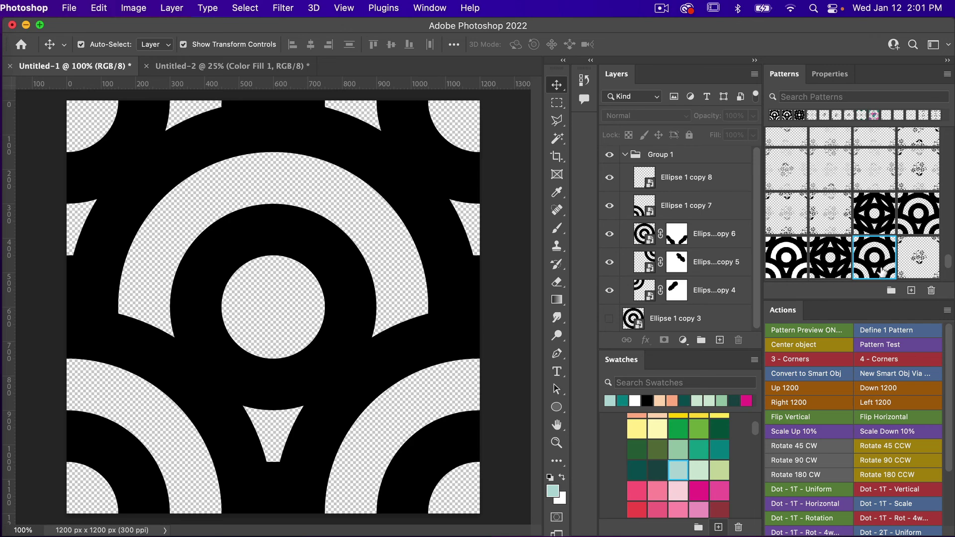
left_click(281, 69)
left_click(709, 211)
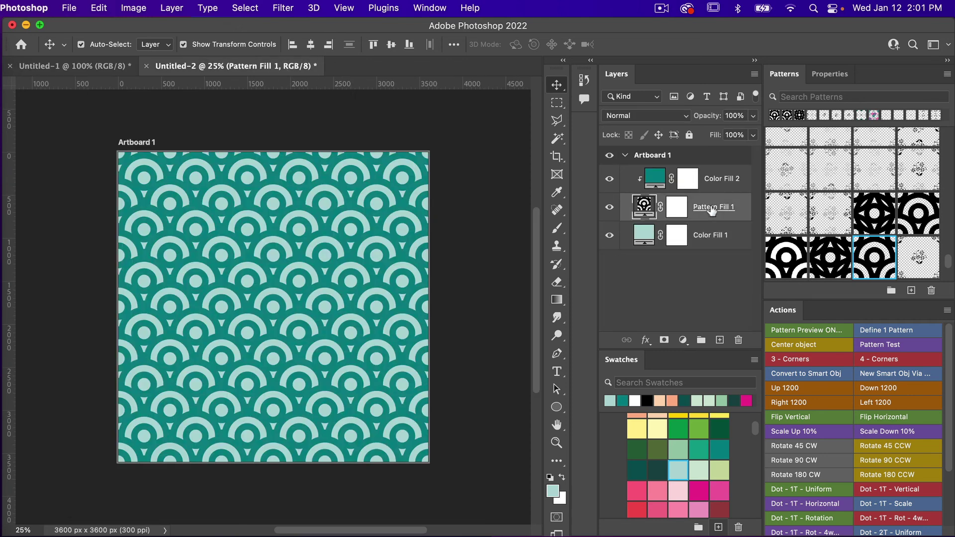
left_click(830, 257)
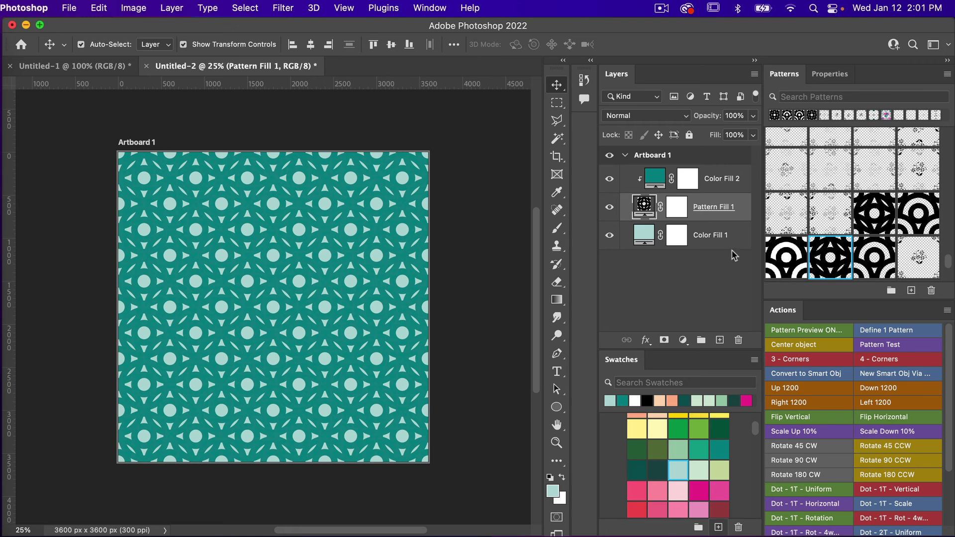
Try light purple for Color Fill 2 and dark purple for Color Fill 1.
left_click(721, 183)
scroll(699, 472, "down", 5)
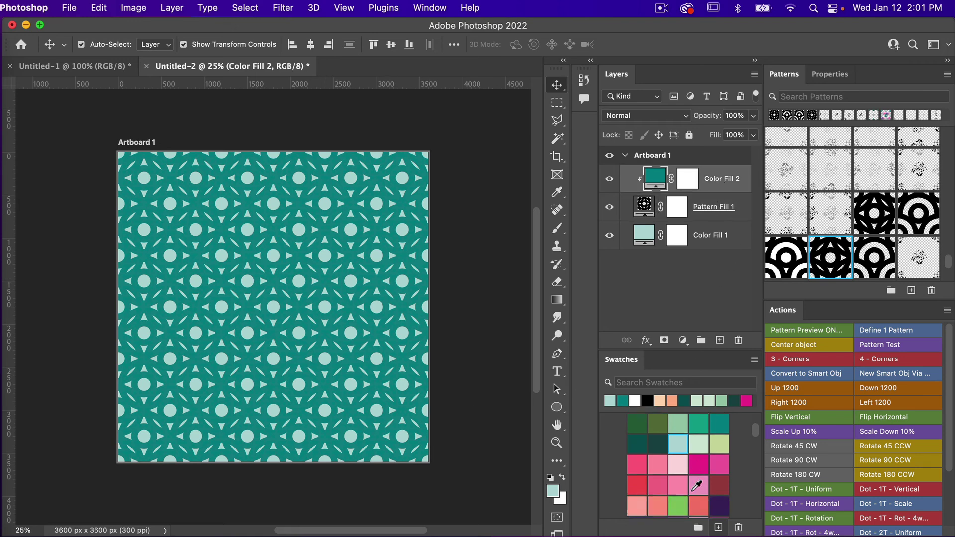
left_click(699, 435)
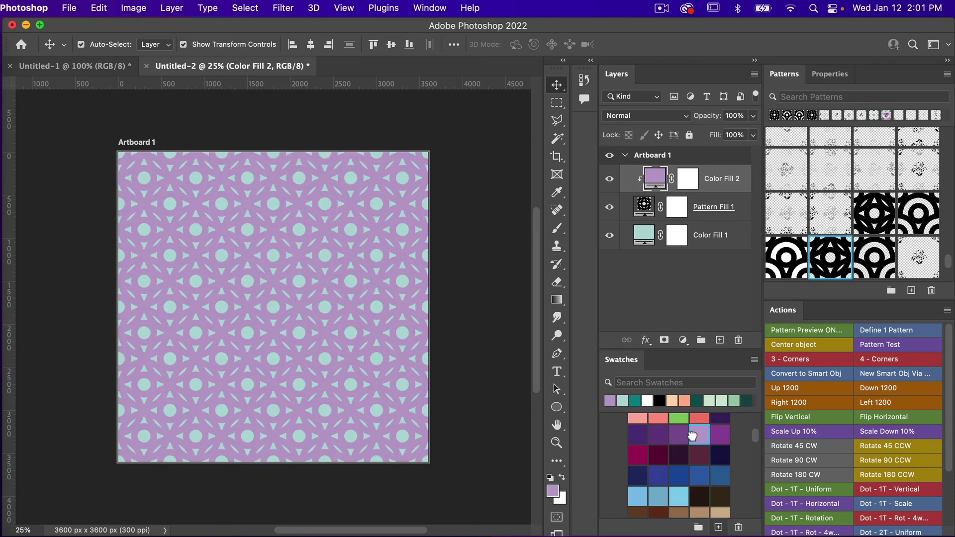
left_click(702, 245)
left_click(679, 434)
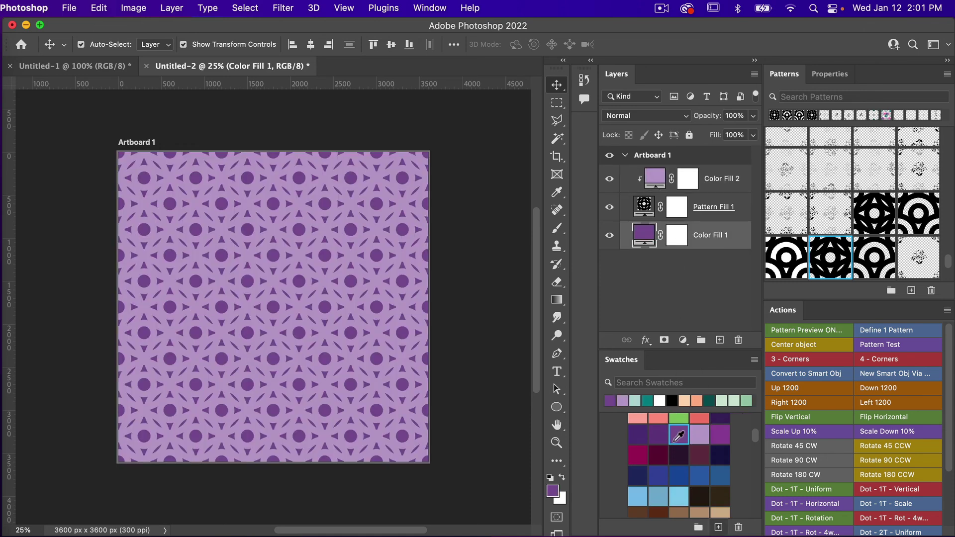
Reverse the two purples, giving Color Fill 2 the dark purple swatch and Color Fill 1 the light purple swatch.
left_click(717, 182)
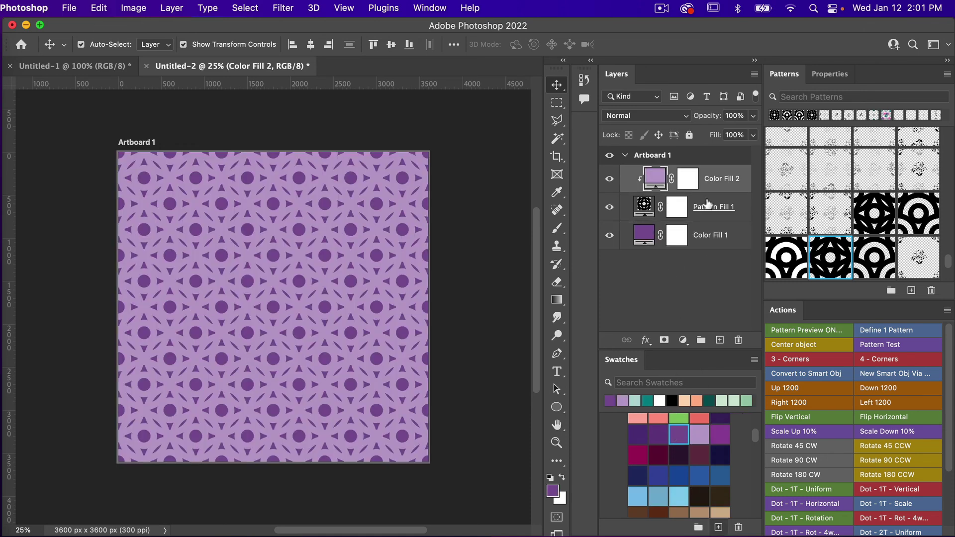
left_click(678, 434)
left_click(711, 238)
left_click(698, 434)
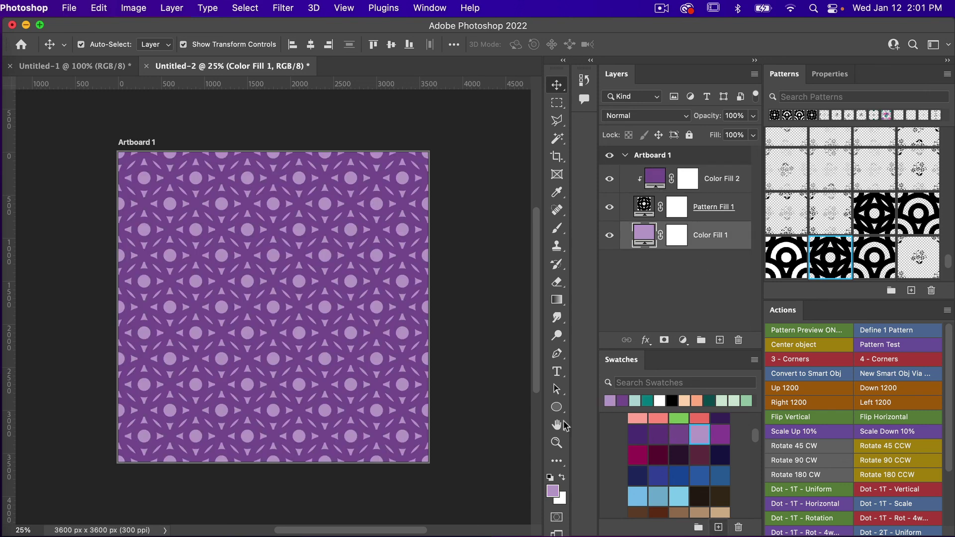